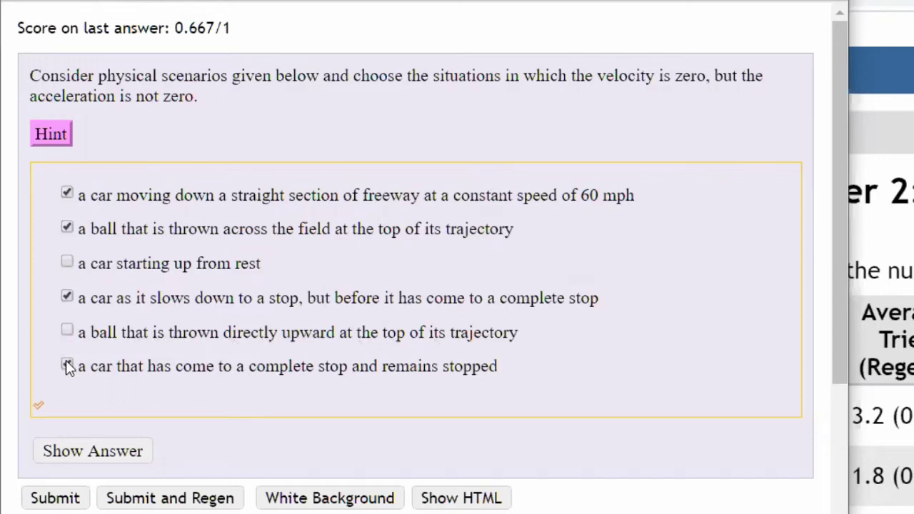
Submit 'a car that has come to a stop', then resubmit with 'a car starting up from rest' and 'a ball thrown directly upward' added
{"action": "left_click", "coordinate": [67, 366]}
{"action": "left_click", "coordinate": [52, 497]}
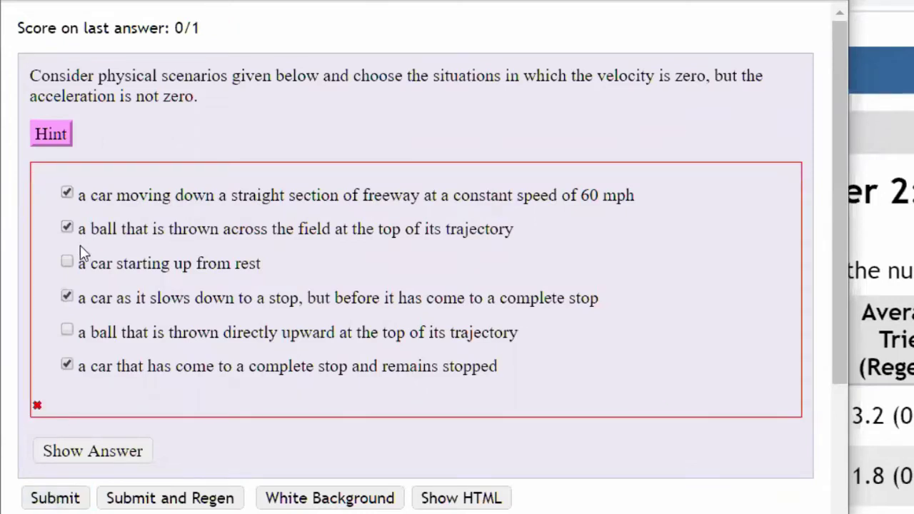
{"action": "left_click", "coordinate": [67, 264]}
{"action": "left_click", "coordinate": [68, 332]}
{"action": "left_click", "coordinate": [77, 500]}
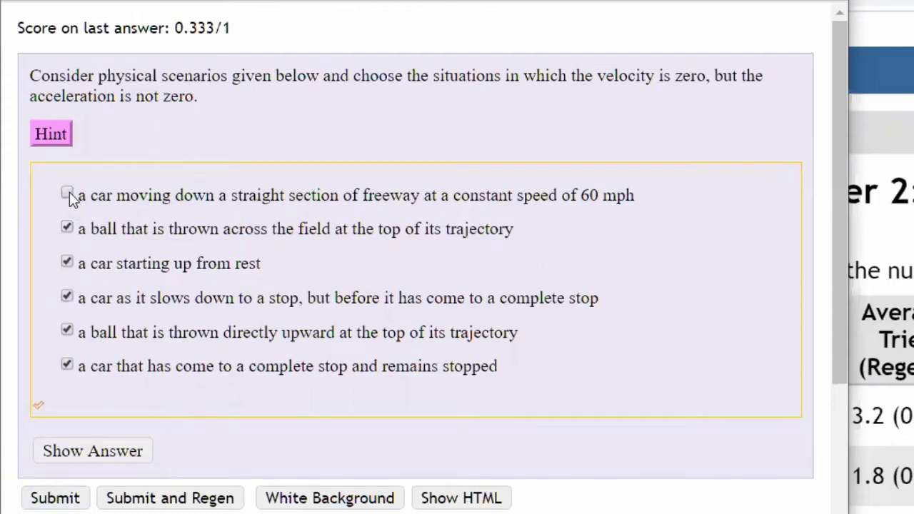
Clear all five options, then submit only 'a car starting up from rest' and 'a ball thrown directly upward'
{"action": "left_click", "coordinate": [66, 229]}
{"action": "left_click", "coordinate": [67, 263]}
{"action": "left_click", "coordinate": [67, 297]}
{"action": "left_click", "coordinate": [66, 328]}
{"action": "left_click", "coordinate": [66, 364]}
{"action": "left_click", "coordinate": [65, 261]}
{"action": "left_click", "coordinate": [67, 331]}
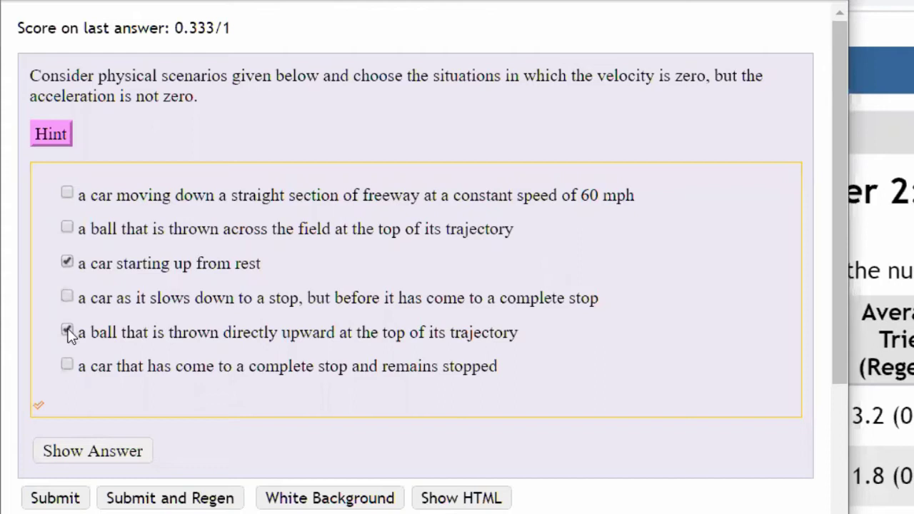
{"action": "left_click", "coordinate": [64, 501]}
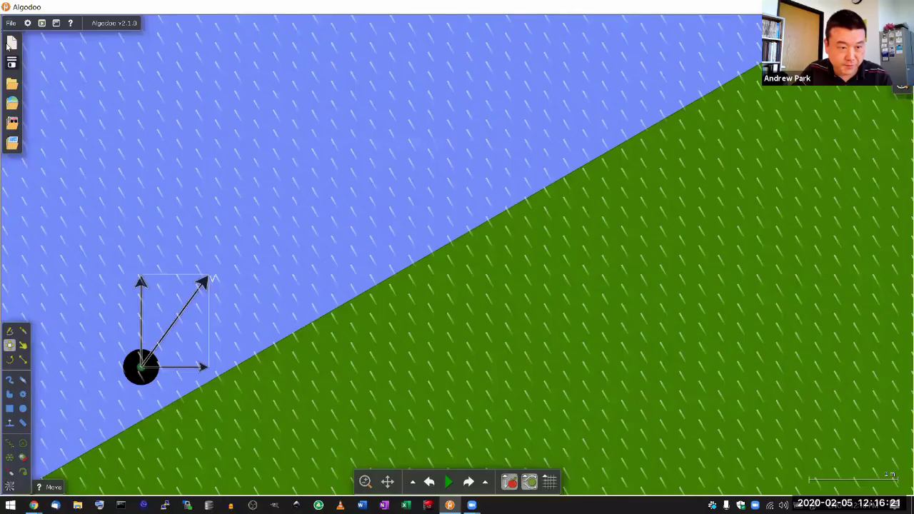
Start a new Default-palette scene and draw a 0.2 m green circle above the ground
{"action": "left_click", "coordinate": [11, 44]}
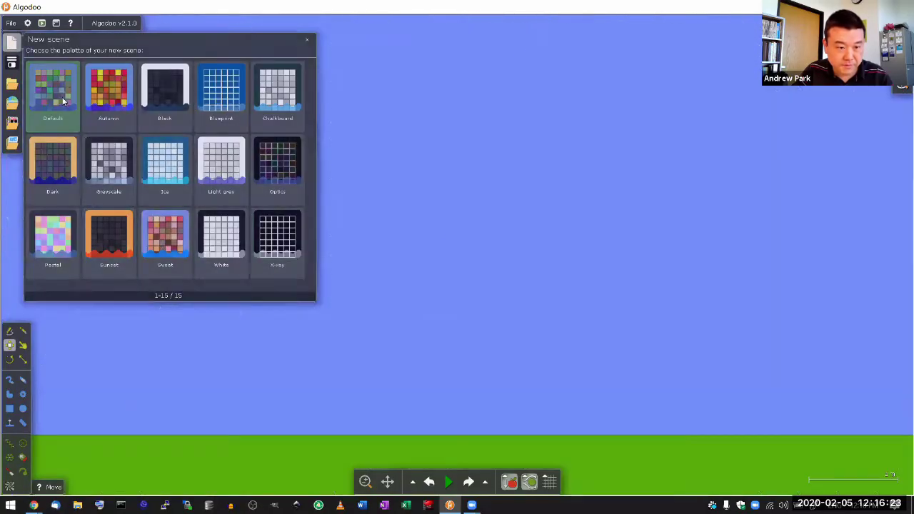
{"action": "left_click", "coordinate": [63, 101]}
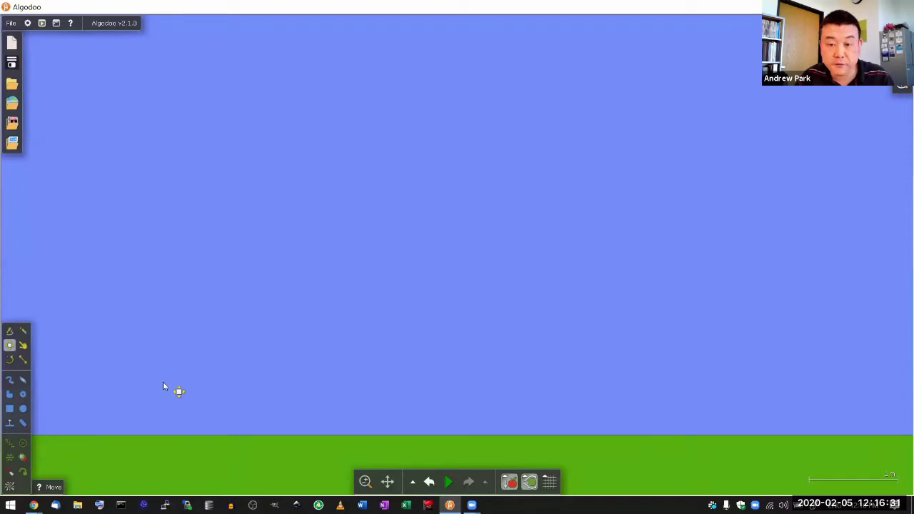
{"action": "left_click", "coordinate": [22, 410]}
{"action": "mouse_move", "coordinate": [374, 306]}
{"action": "left_mouse_down"}
{"action": "mouse_move", "coordinate": [394, 352]}
{"action": "mouse_move", "coordinate": [410, 364]}
{"action": "left_mouse_up"}
{"action": "left_click", "coordinate": [10, 346]}
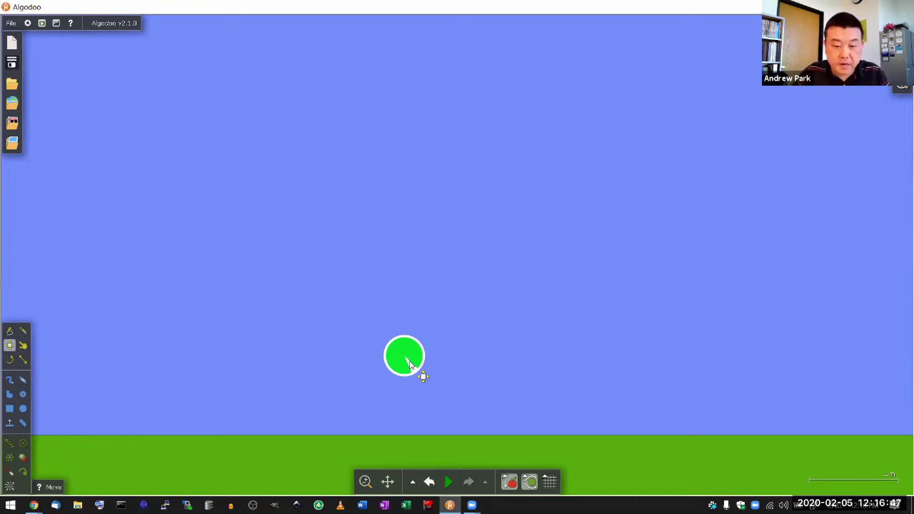
Give the green circle an upward Velocity (Y) of 7 m/s
{"action": "right_click", "coordinate": [408, 362]}
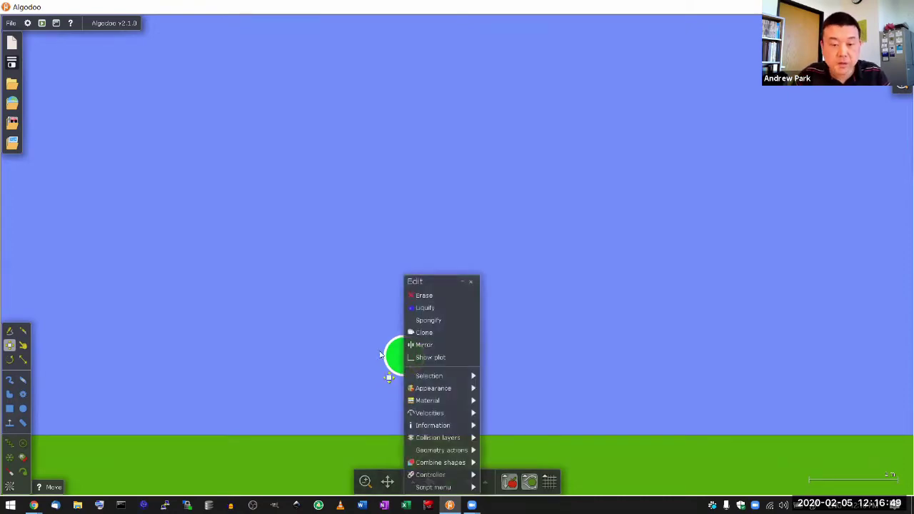
{"action": "mouse_move", "coordinate": [458, 415]}
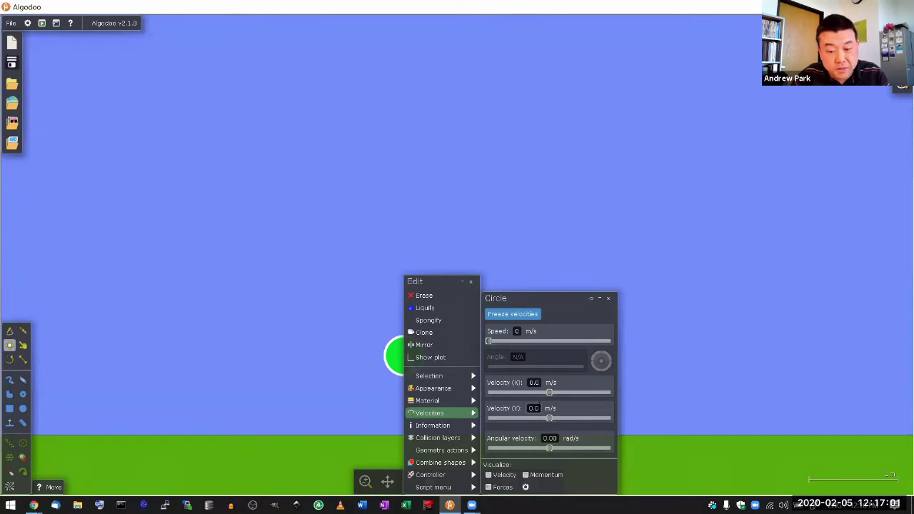
{"action": "left_click_drag", "start_coordinate": [537, 408], "coordinate": [512, 413]}
{"action": "type", "text": "7"}
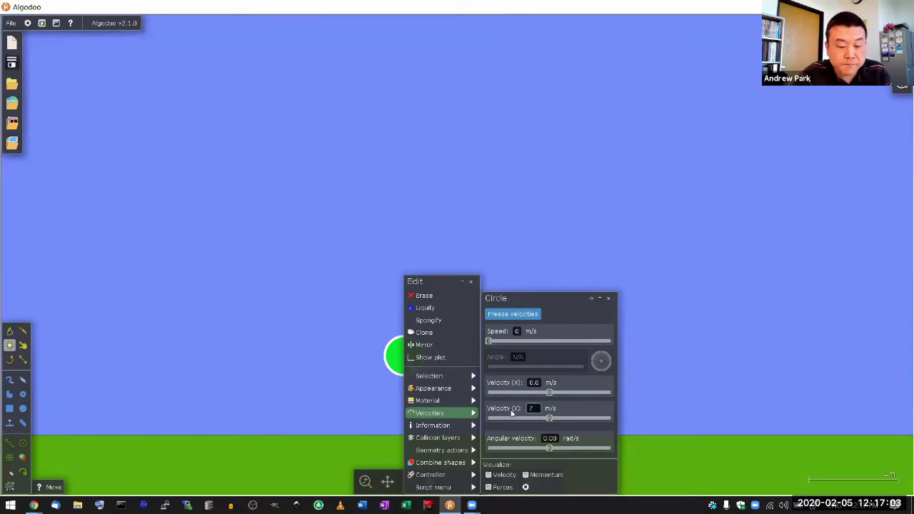
{"action": "key", "text": "Return"}
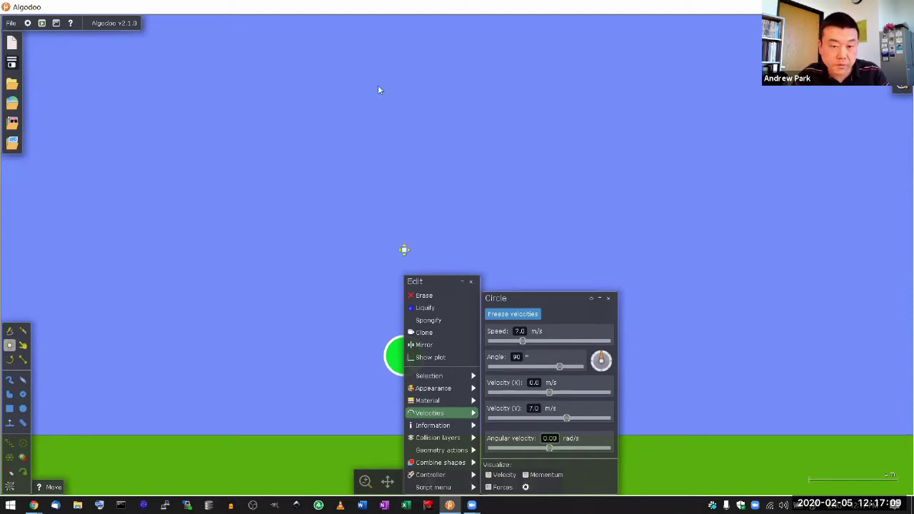
Deselect the circle, run a quick test launch, then undo it
{"action": "left_click", "coordinate": [609, 167]}
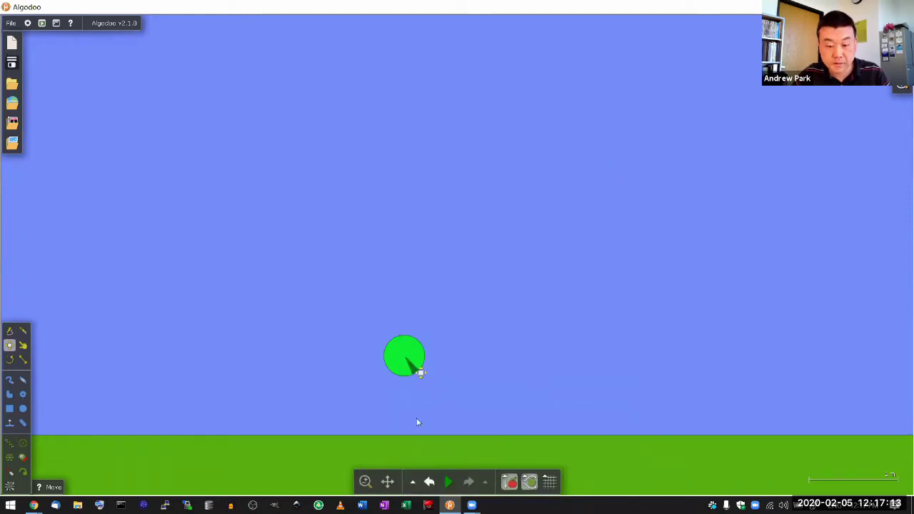
{"action": "left_click", "coordinate": [448, 482]}
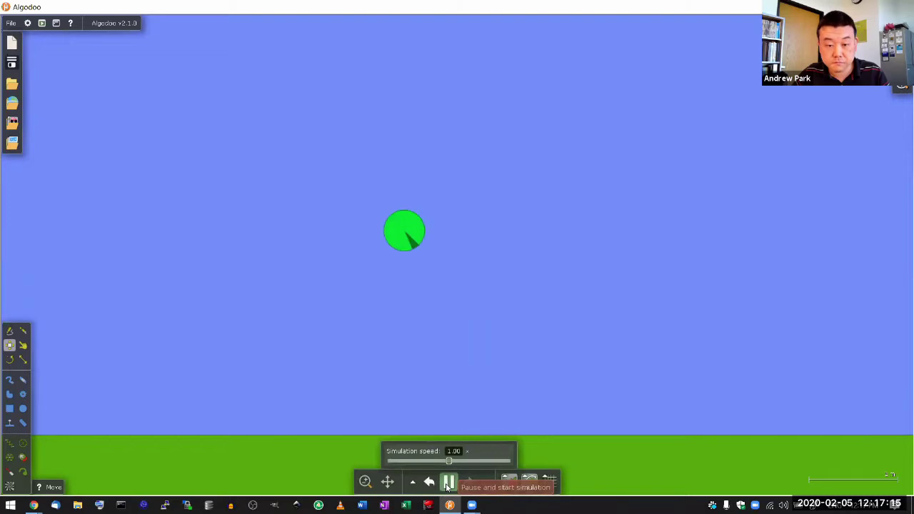
{"action": "left_click", "coordinate": [448, 483]}
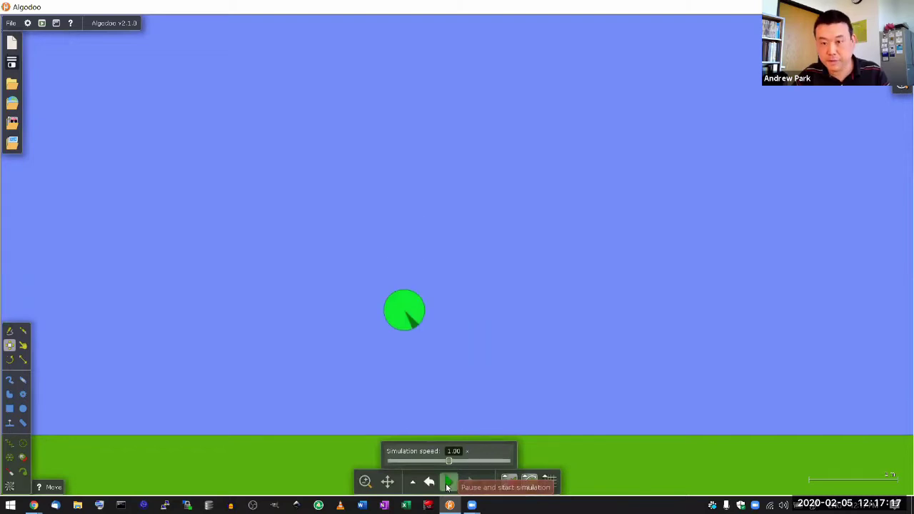
{"action": "left_click", "coordinate": [428, 482]}
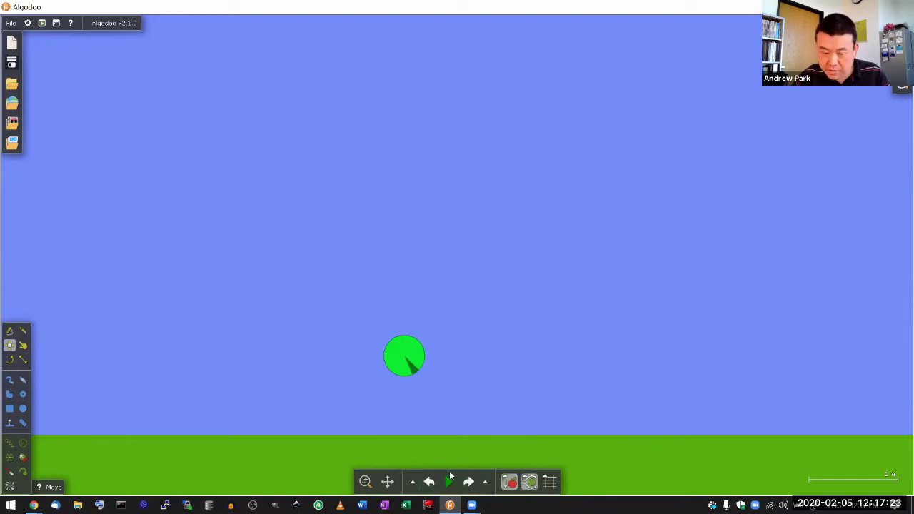
Lower the simulation speed to 0.2, run a slowed launch, then rewind it
{"action": "mouse_move", "coordinate": [446, 475]}
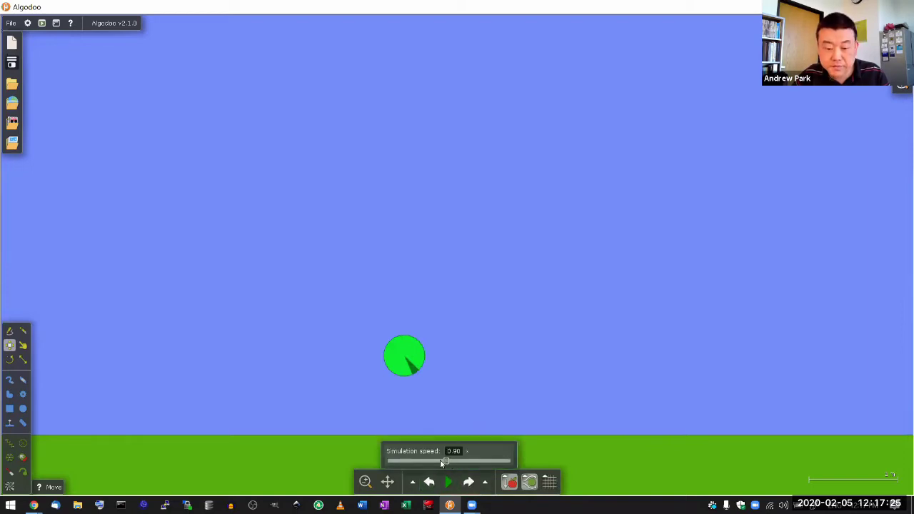
{"action": "left_click_drag", "start_coordinate": [426, 462], "coordinate": [406, 453]}
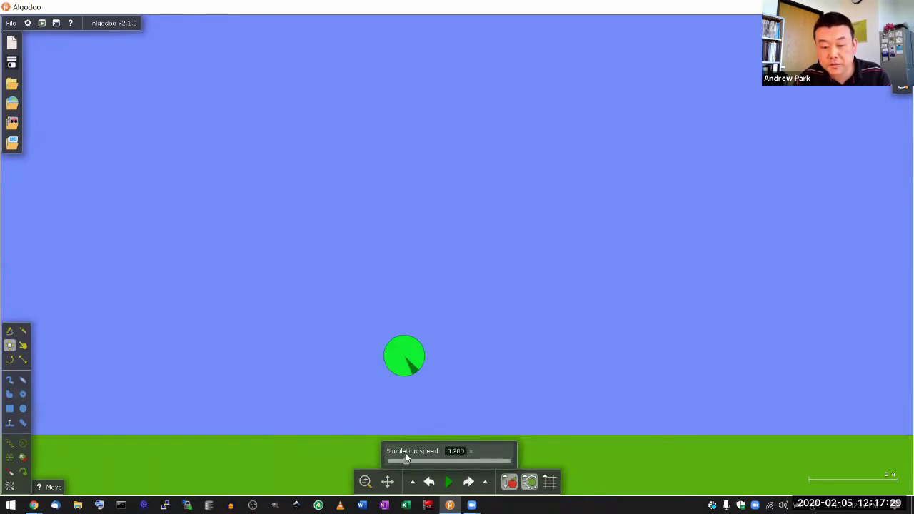
{"action": "left_click", "coordinate": [449, 483]}
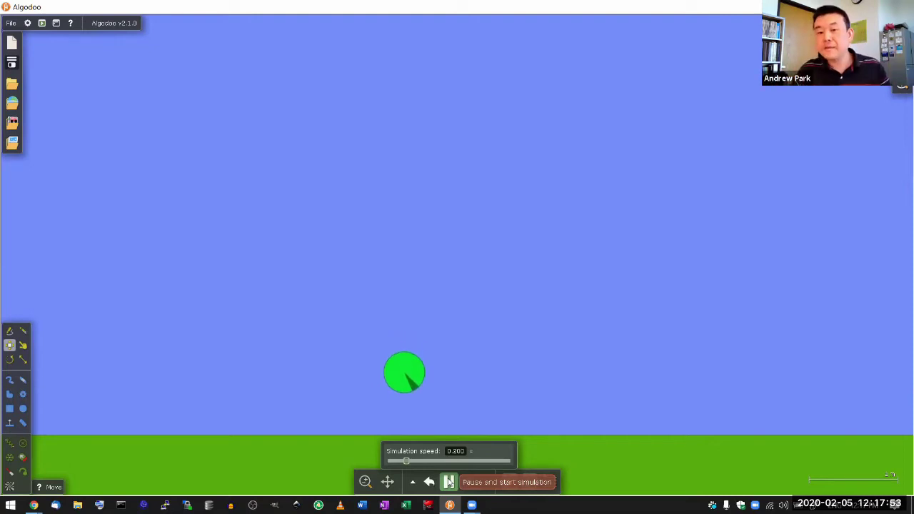
{"action": "left_click", "coordinate": [449, 483]}
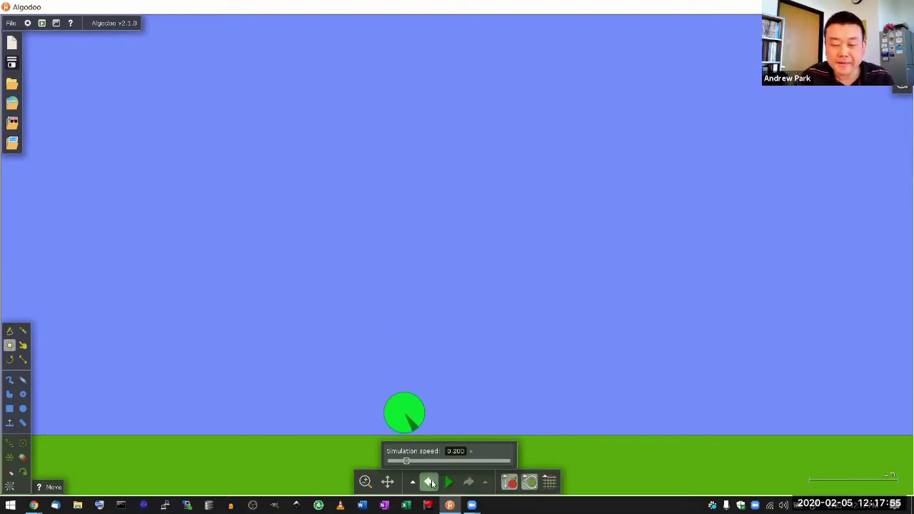
{"action": "left_click", "coordinate": [430, 482]}
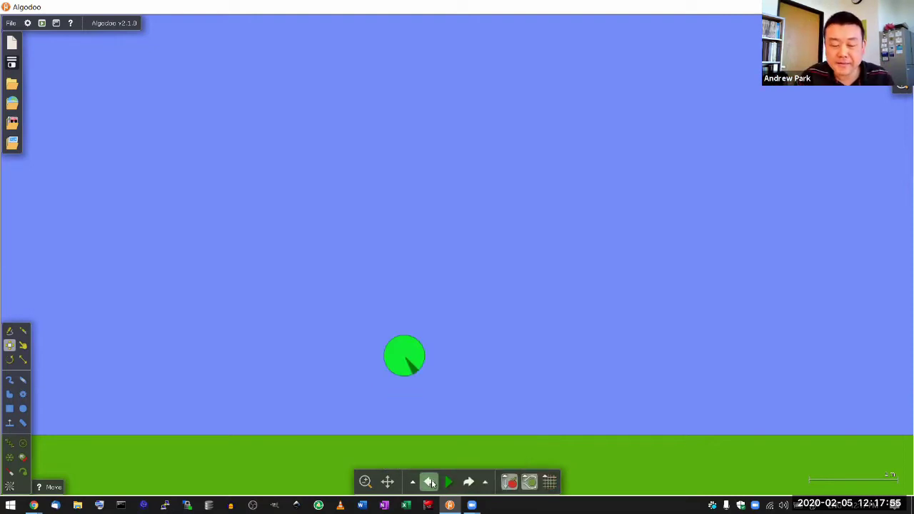
Review the circle's options, then briefly run and pause the simulation
{"action": "right_click", "coordinate": [415, 353]}
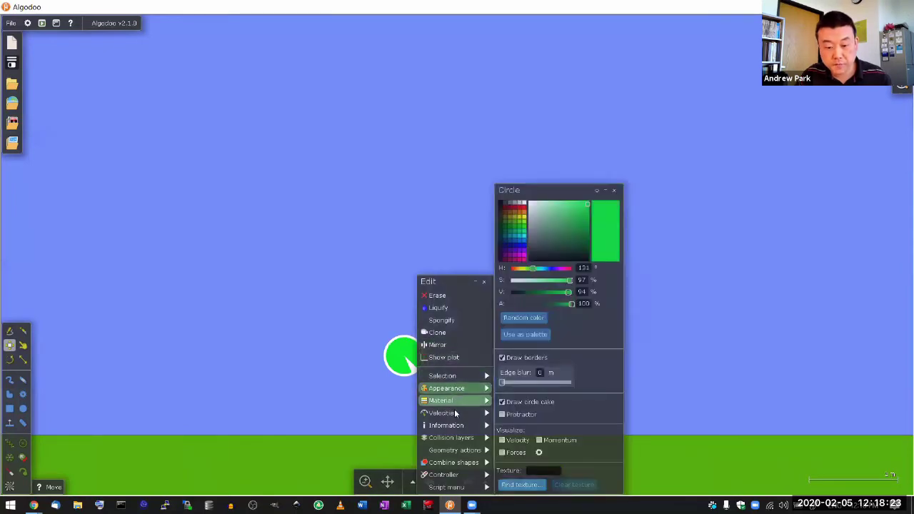
{"action": "mouse_move", "coordinate": [455, 414]}
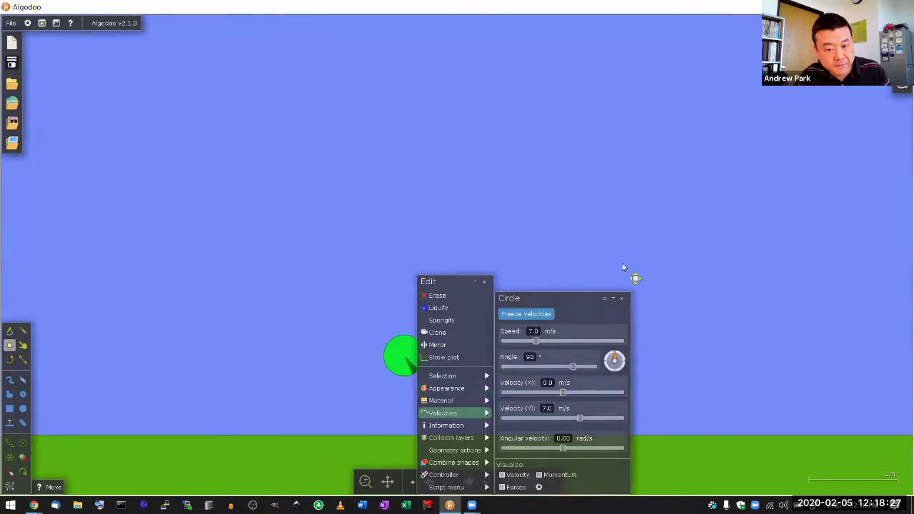
{"action": "mouse_move", "coordinate": [446, 485]}
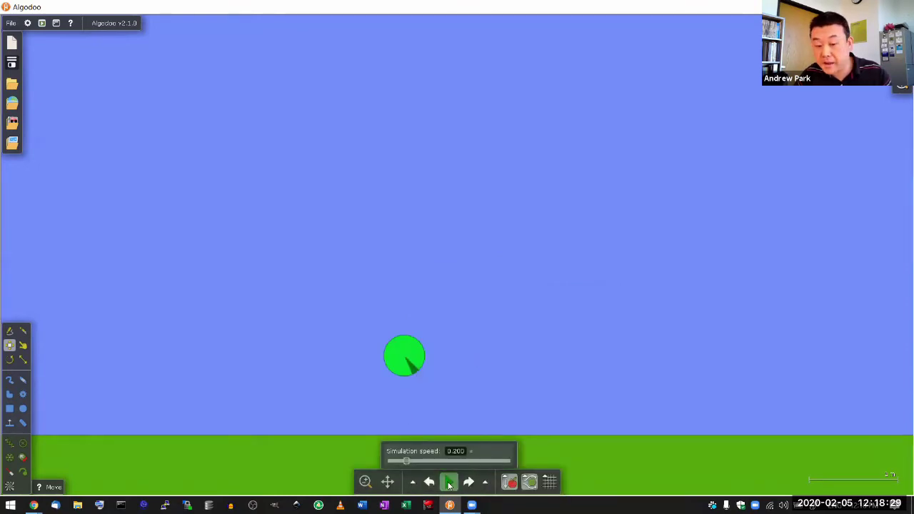
{"action": "left_click", "coordinate": [448, 485]}
{"action": "left_click", "coordinate": [449, 484]}
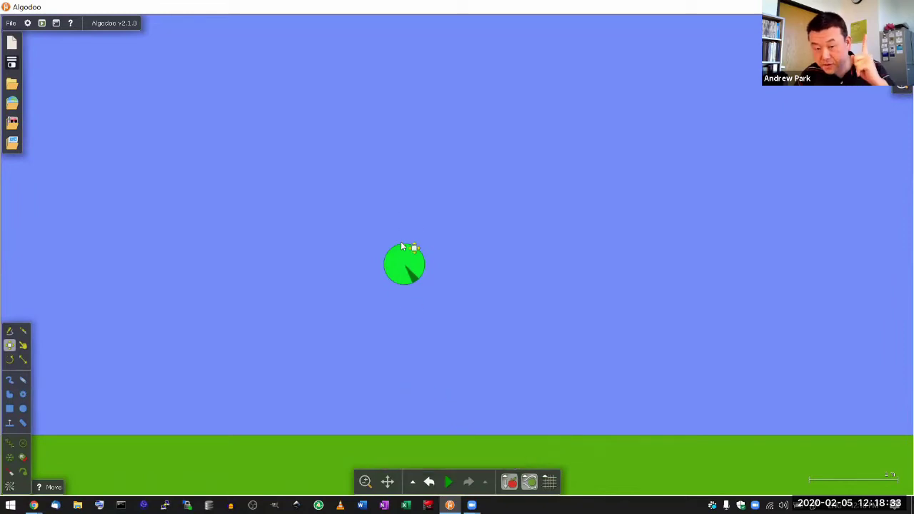
Check the ball's velocity and the gravity settings, then pause with the ball near its peak
{"action": "right_click", "coordinate": [401, 263]}
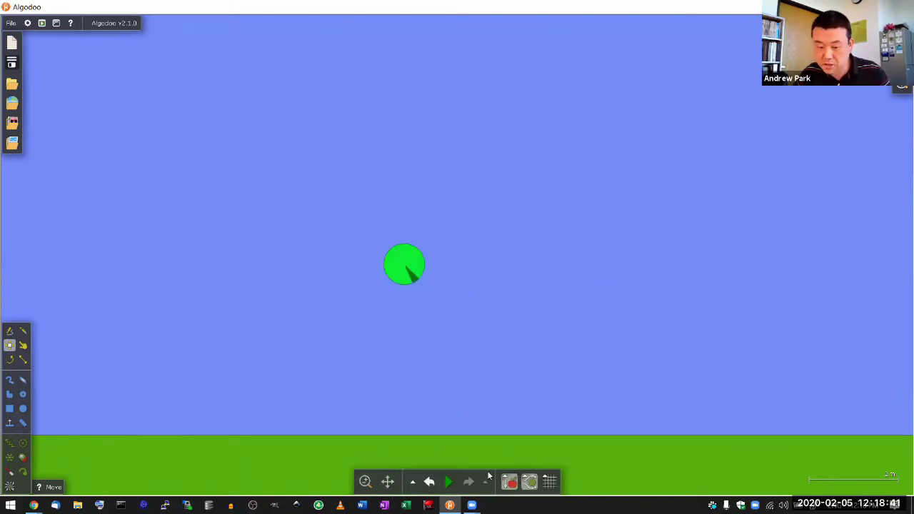
{"action": "double_click", "coordinate": [512, 489]}
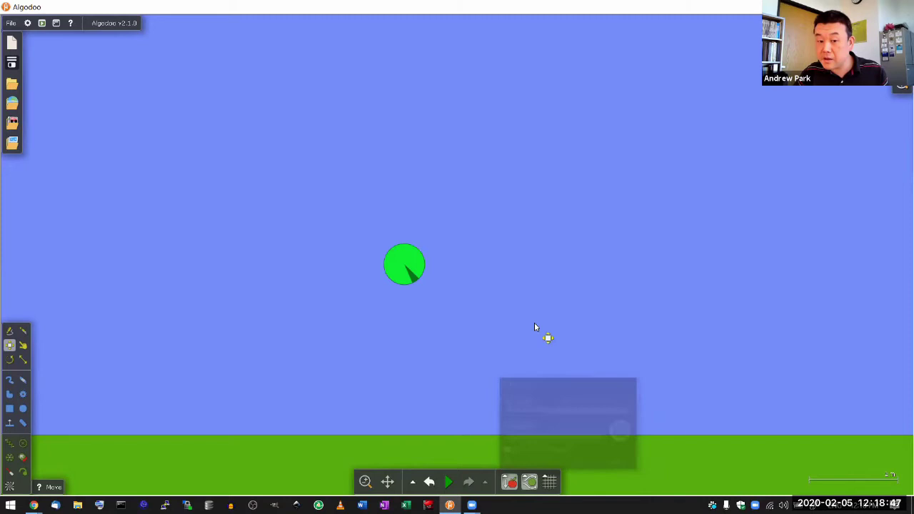
{"action": "left_click", "coordinate": [448, 483]}
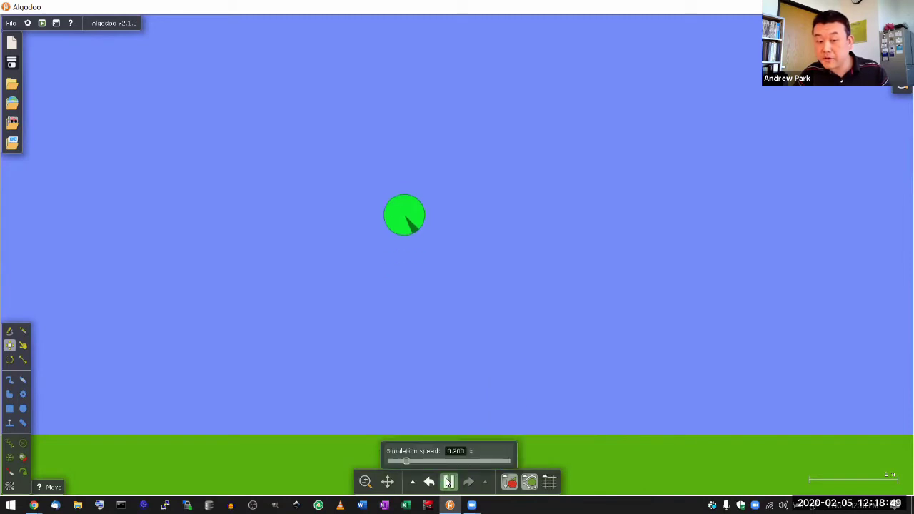
{"action": "left_click", "coordinate": [449, 482]}
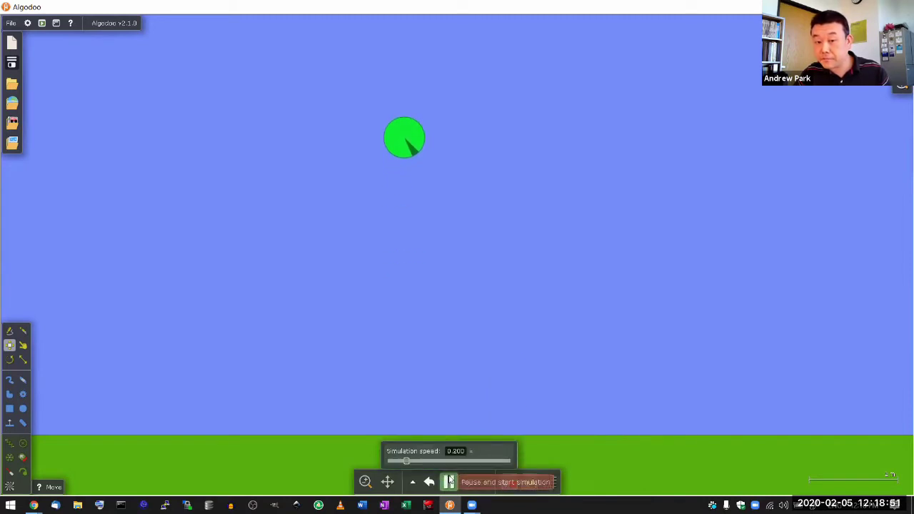
Turn on Visualize Velocity for the ball, select the Other visualization tab, and close the menus
{"action": "right_click", "coordinate": [409, 139]}
{"action": "mouse_move", "coordinate": [443, 282]}
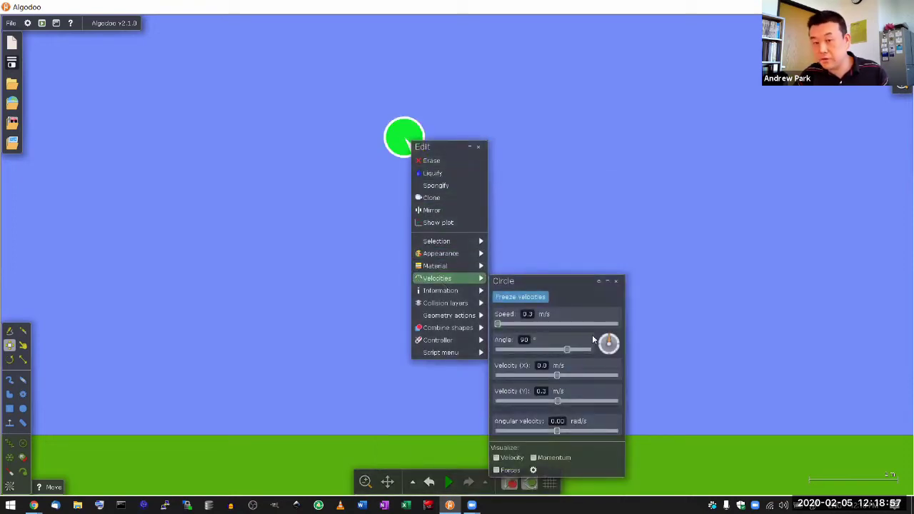
{"action": "left_click", "coordinate": [600, 241]}
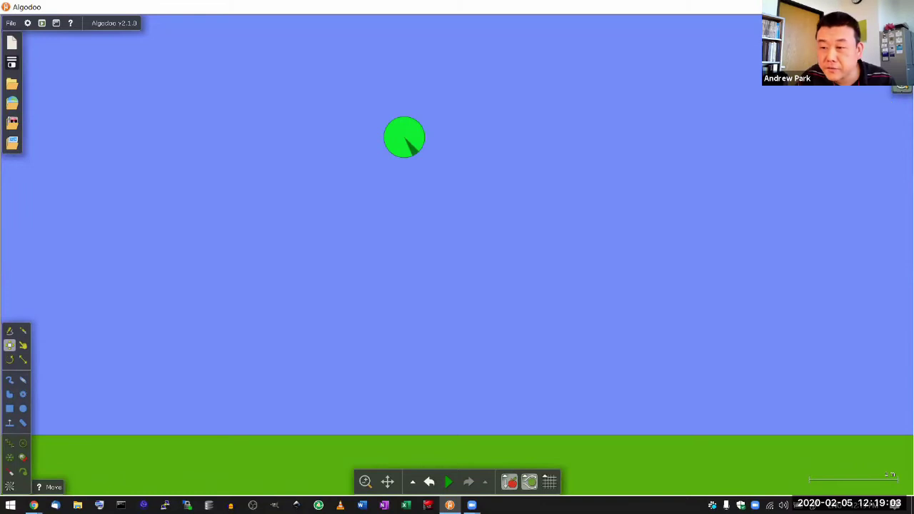
{"action": "left_click", "coordinate": [901, 86]}
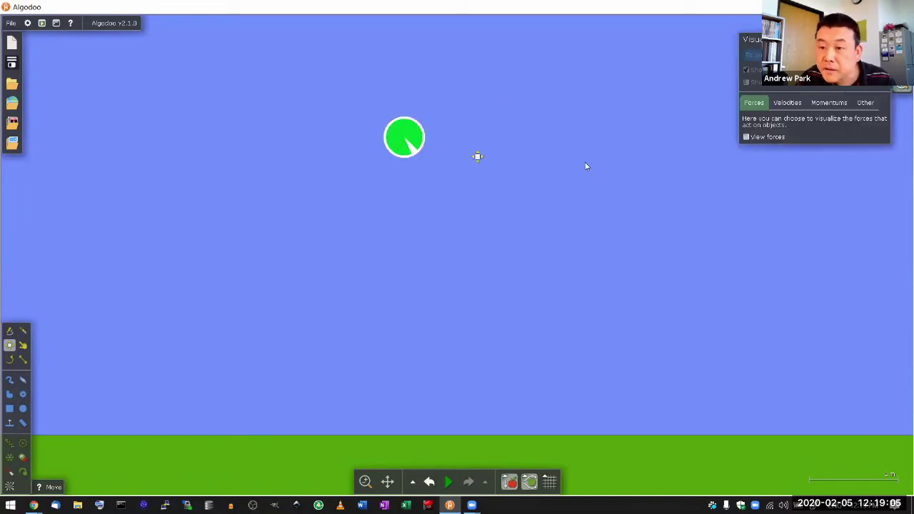
{"action": "right_click", "coordinate": [407, 134]}
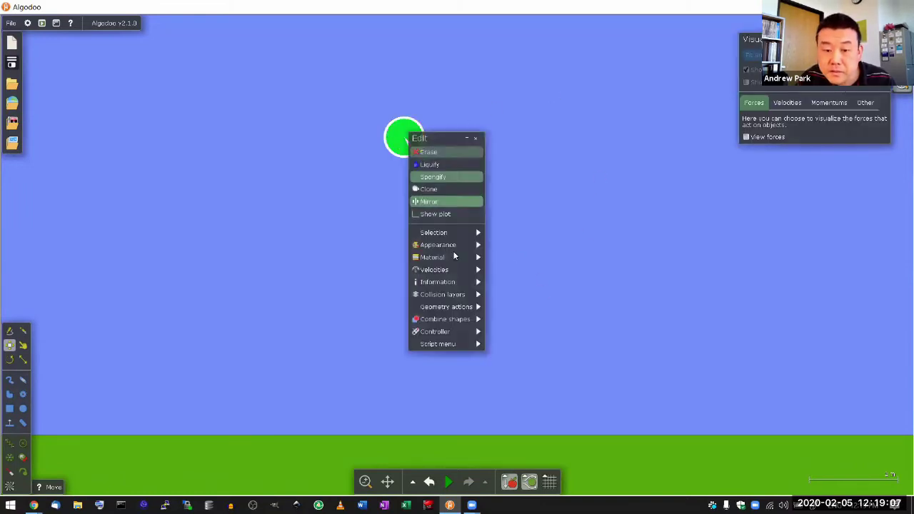
{"action": "mouse_move", "coordinate": [455, 270]}
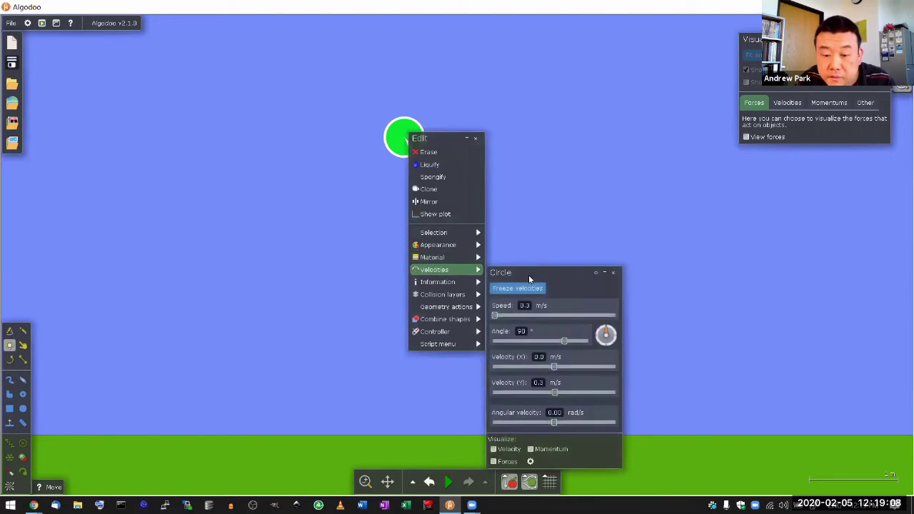
{"action": "left_click", "coordinate": [508, 449]}
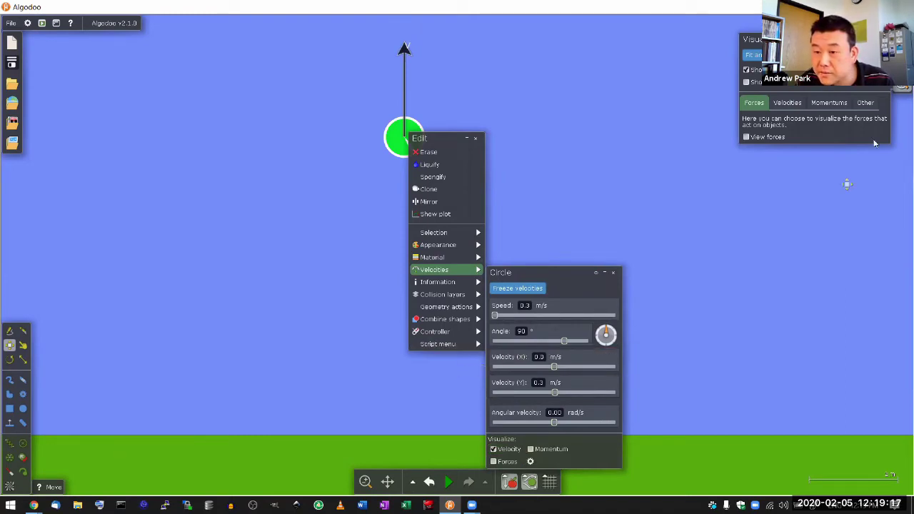
{"action": "left_click", "coordinate": [867, 102]}
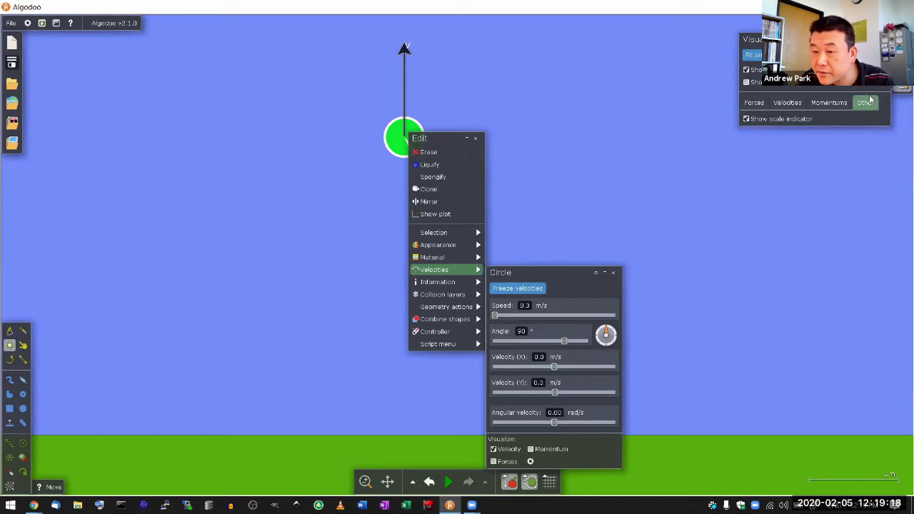
{"action": "left_click", "coordinate": [589, 158]}
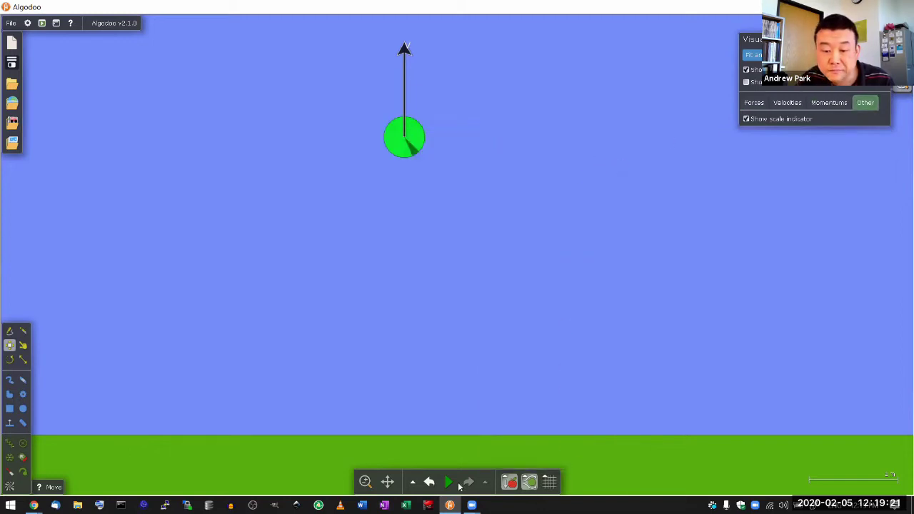
Run and pause a test showing the velocity arrow, then undo three times
{"action": "left_click", "coordinate": [449, 483]}
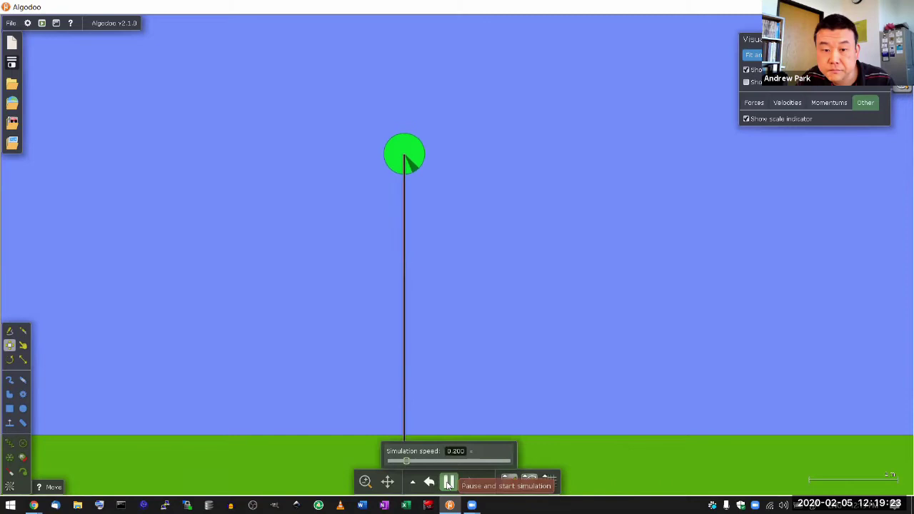
{"action": "left_click", "coordinate": [448, 483]}
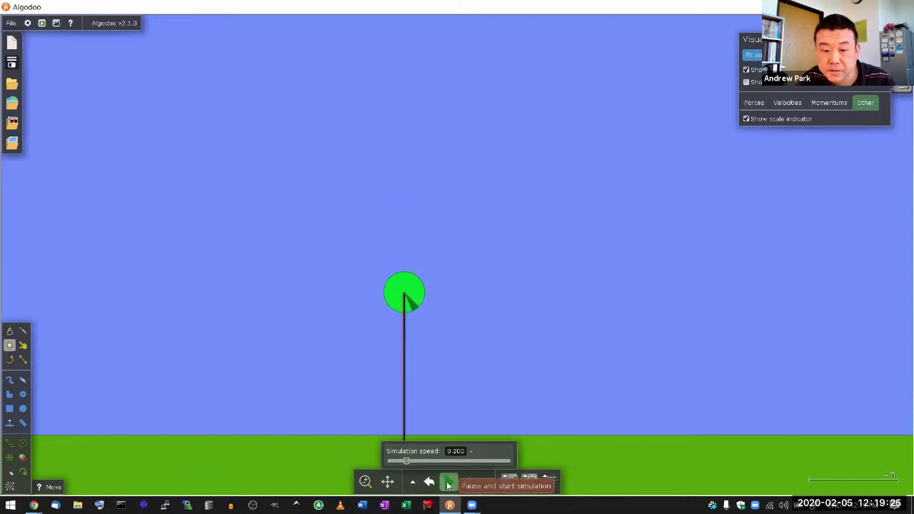
{"action": "left_click", "coordinate": [430, 483]}
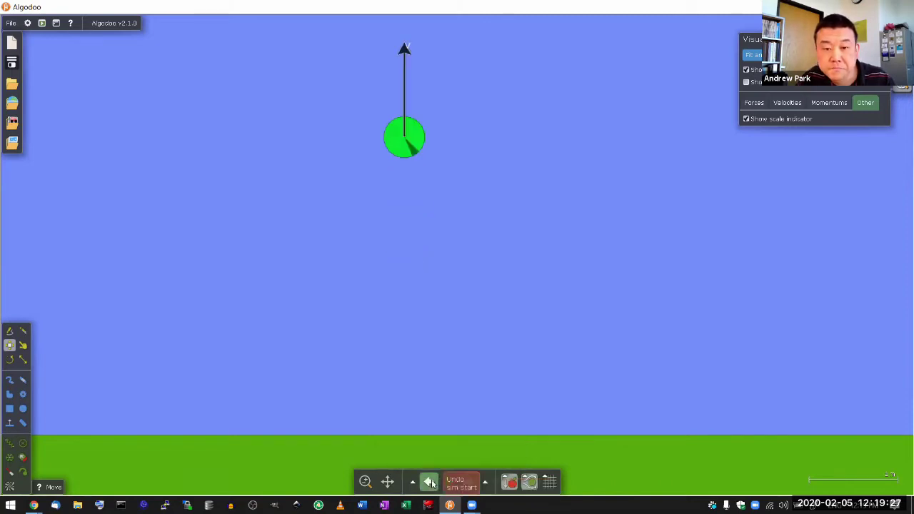
{"action": "left_click", "coordinate": [430, 483]}
{"action": "left_click", "coordinate": [430, 483]}
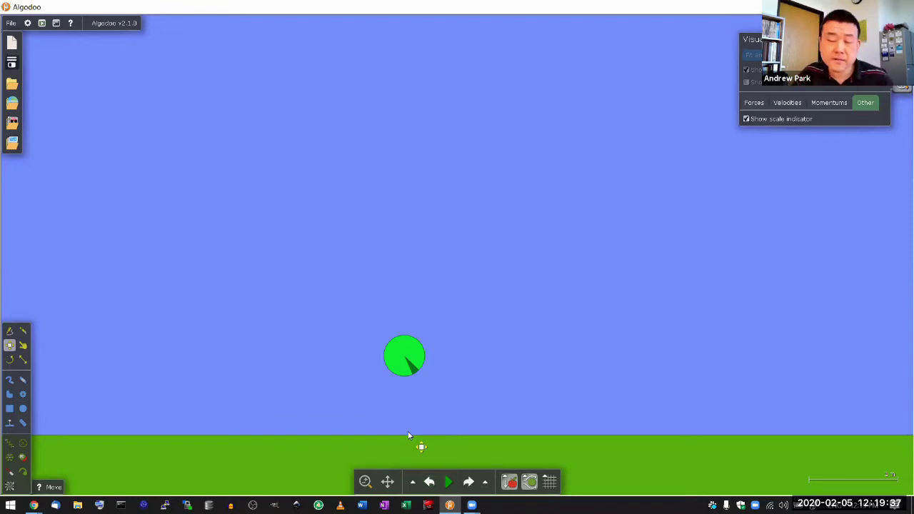
Open the circle's Speed / Time plot and move it to the scene's top-left
{"action": "right_click", "coordinate": [414, 361]}
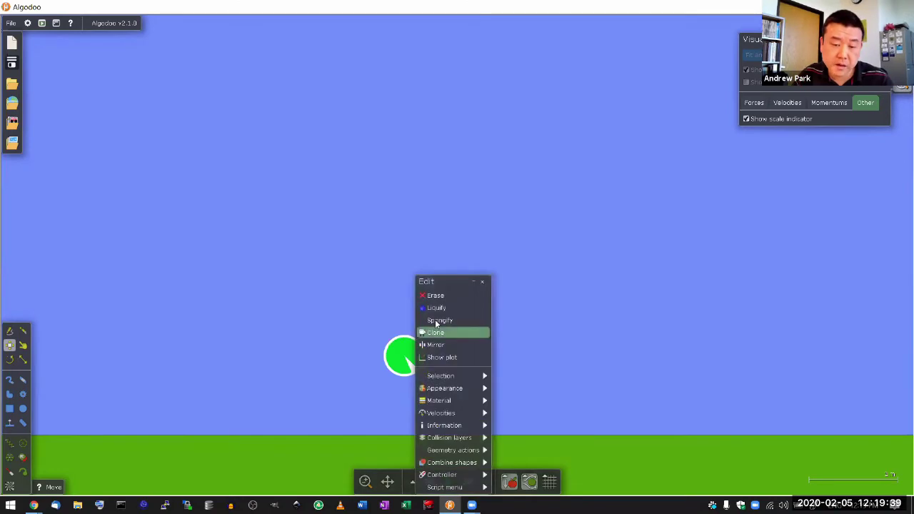
{"action": "left_click", "coordinate": [437, 358]}
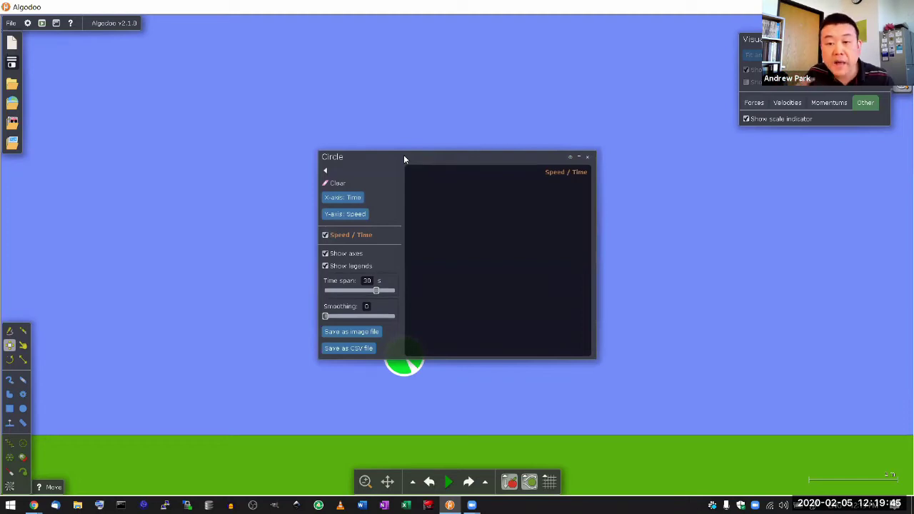
{"action": "left_click_drag", "start_coordinate": [395, 157], "coordinate": [115, 41]}
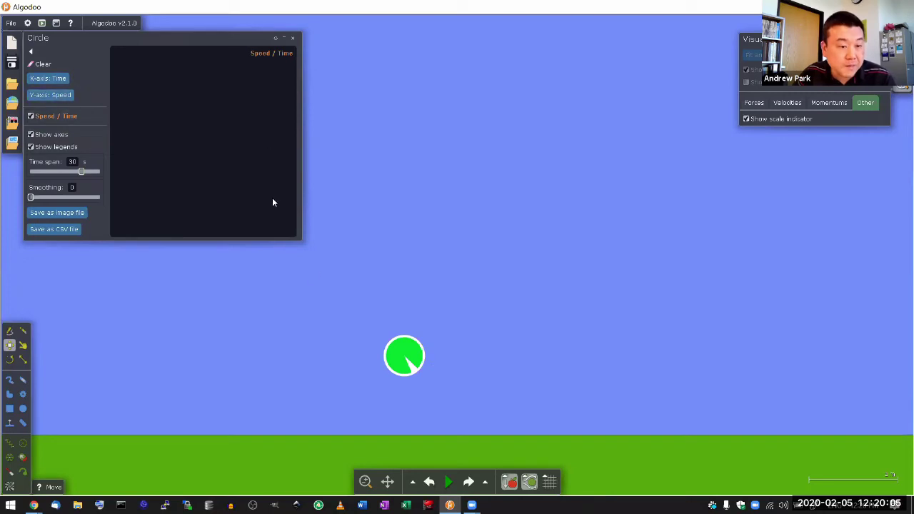
Record the graph across several play/pause runs, then undo three times back to the start
{"action": "left_click", "coordinate": [448, 484]}
{"action": "left_click", "coordinate": [448, 484]}
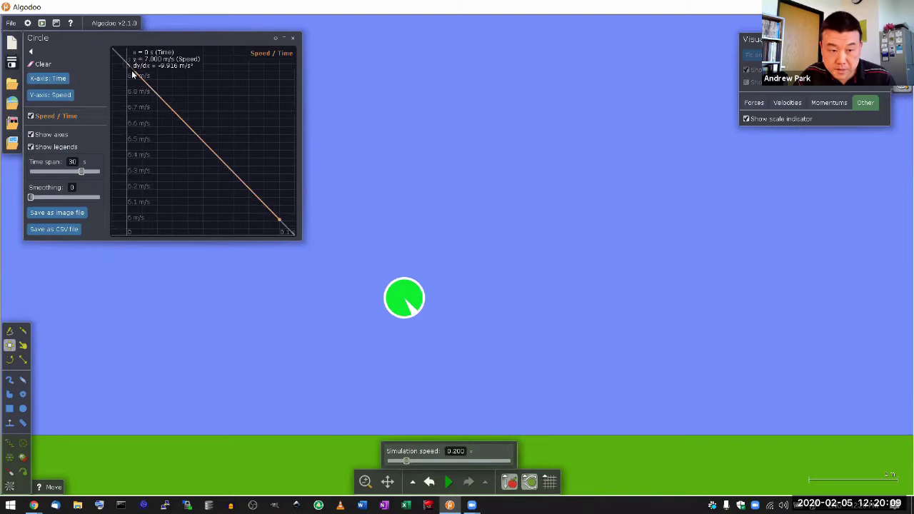
{"action": "left_click", "coordinate": [448, 484]}
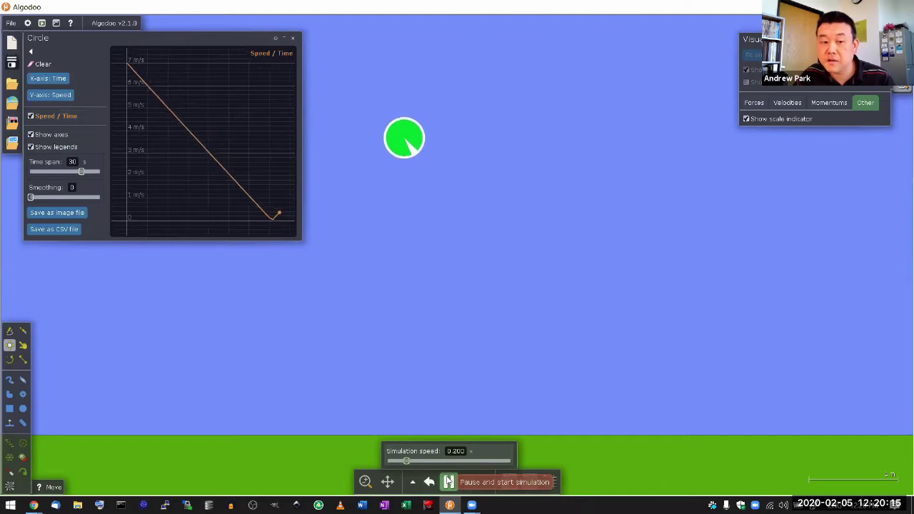
{"action": "left_click", "coordinate": [448, 482]}
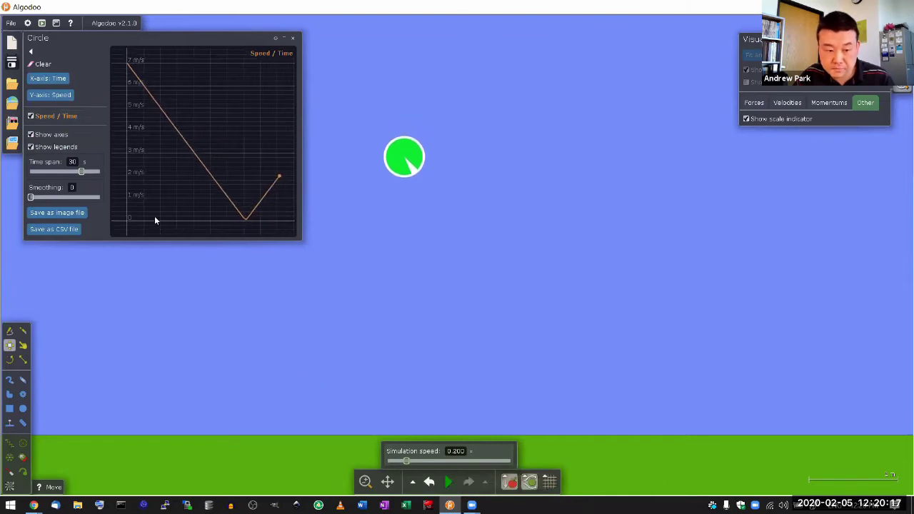
{"action": "mouse_move", "coordinate": [232, 225]}
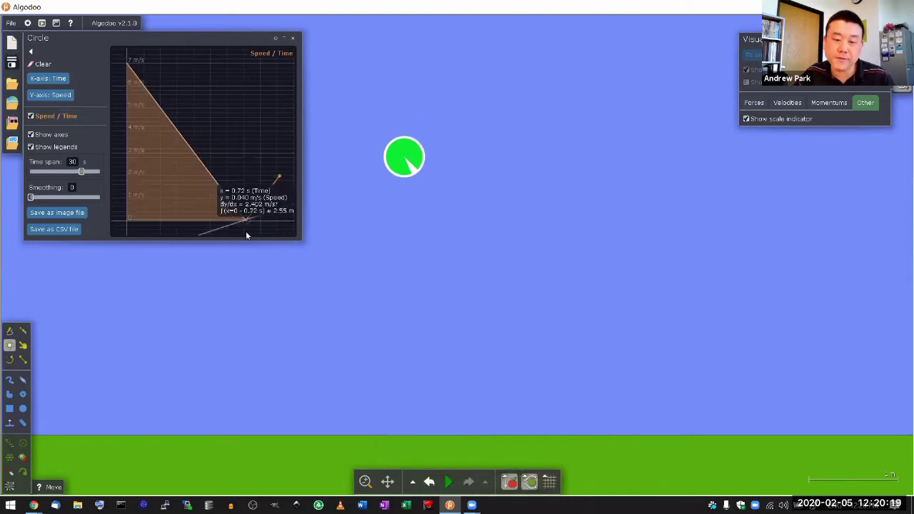
{"action": "left_click", "coordinate": [447, 482]}
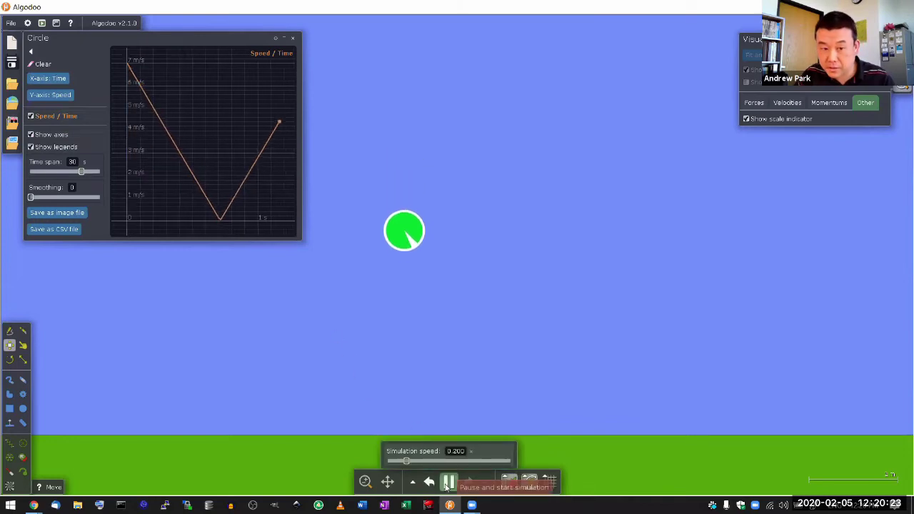
{"action": "left_click", "coordinate": [447, 484]}
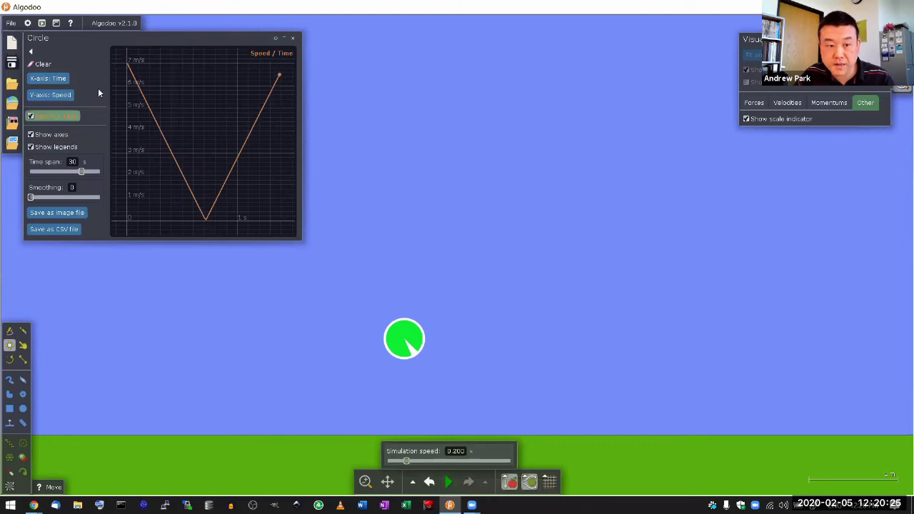
{"action": "left_click", "coordinate": [445, 483]}
{"action": "left_click", "coordinate": [449, 484]}
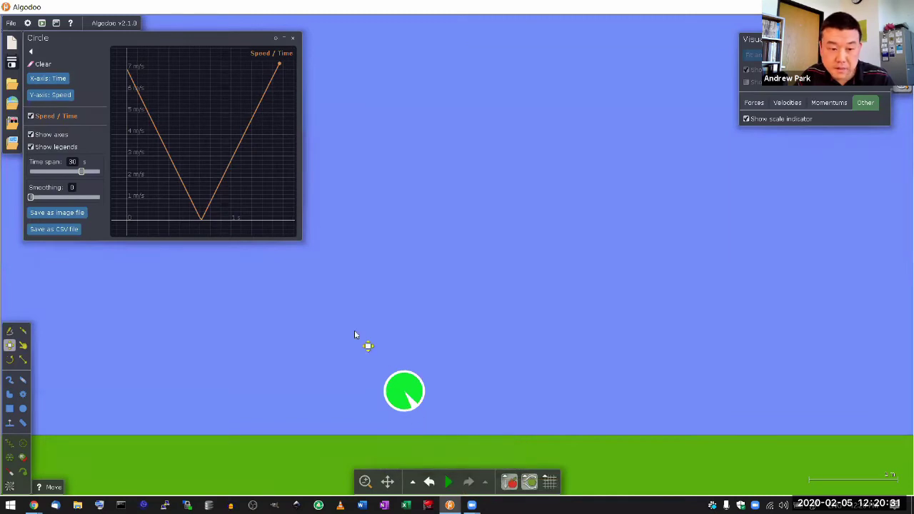
{"action": "mouse_move", "coordinate": [215, 225]}
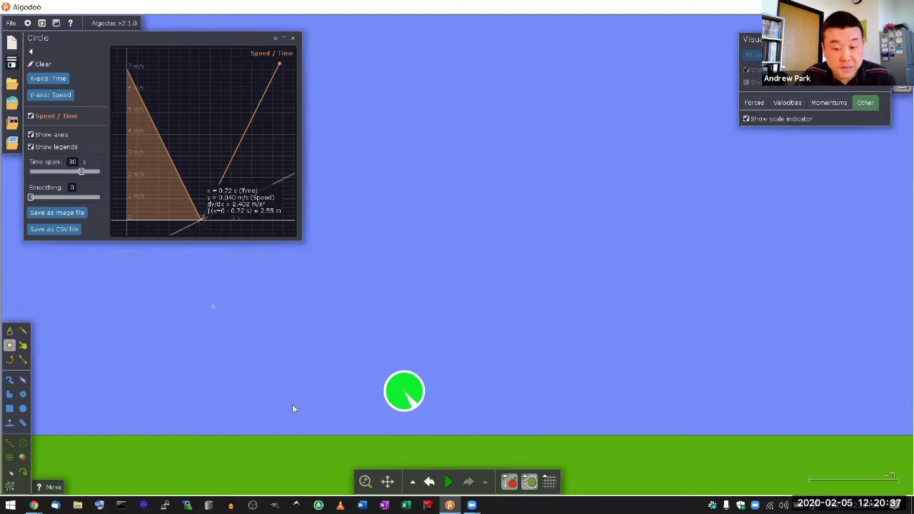
{"action": "left_click", "coordinate": [429, 483]}
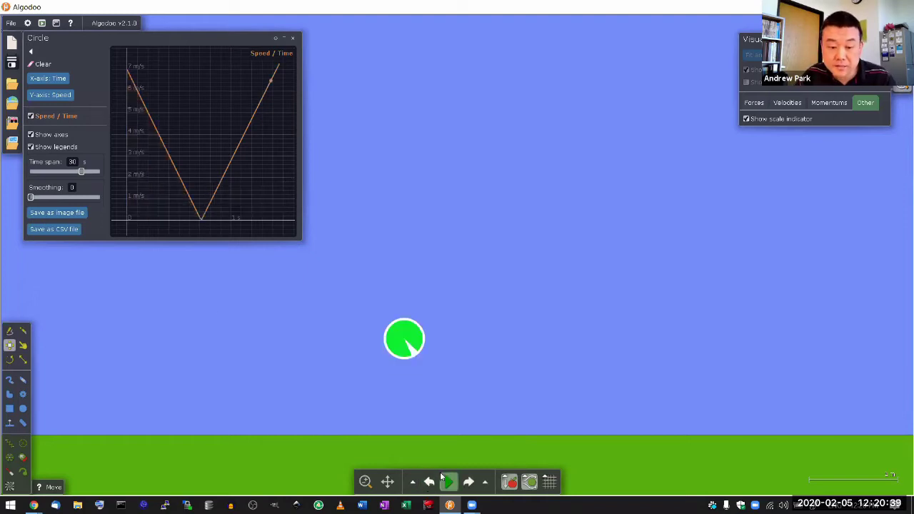
{"action": "left_click", "coordinate": [429, 483]}
{"action": "left_click", "coordinate": [430, 482]}
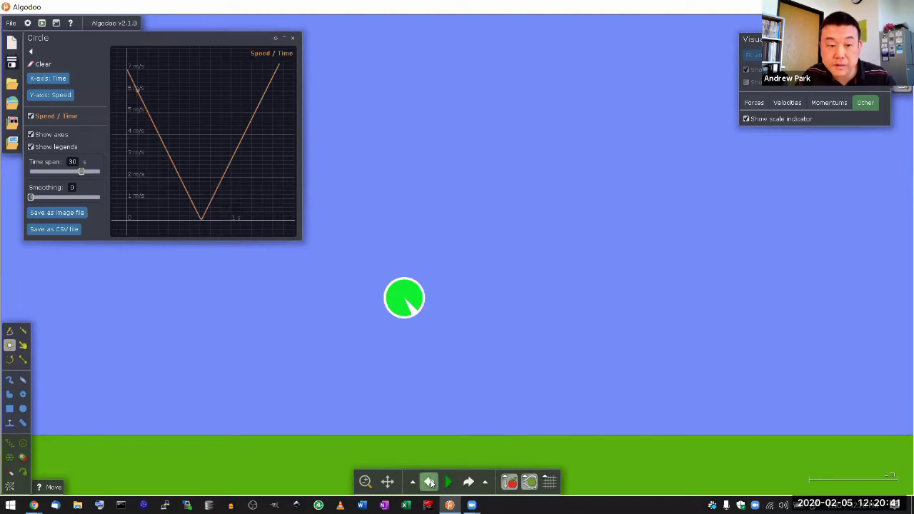
Clear the plot and record a fresh run with speed falling from 7 m/s to zero
{"action": "left_click", "coordinate": [39, 64]}
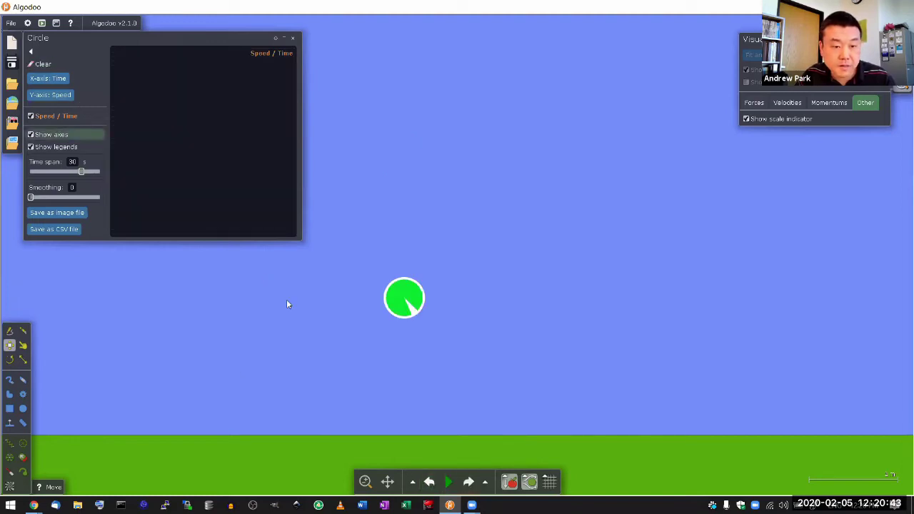
{"action": "left_click", "coordinate": [447, 482]}
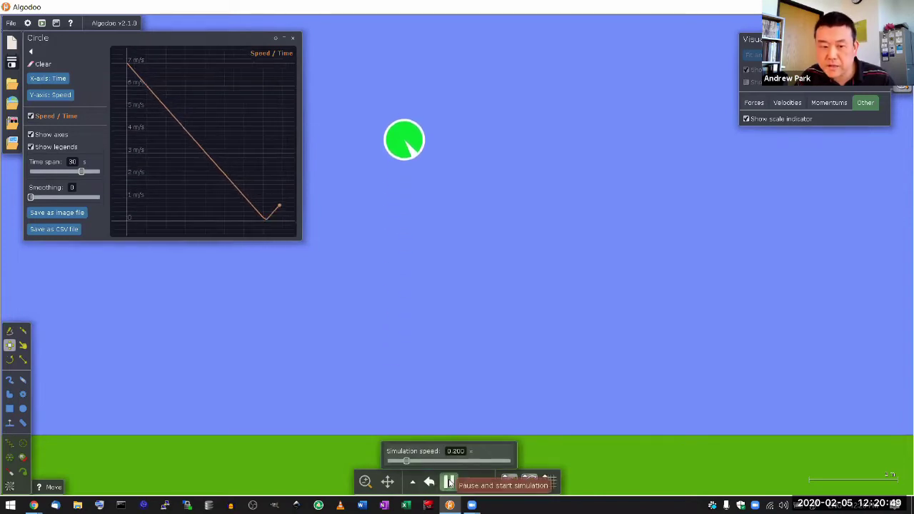
{"action": "left_click", "coordinate": [449, 483]}
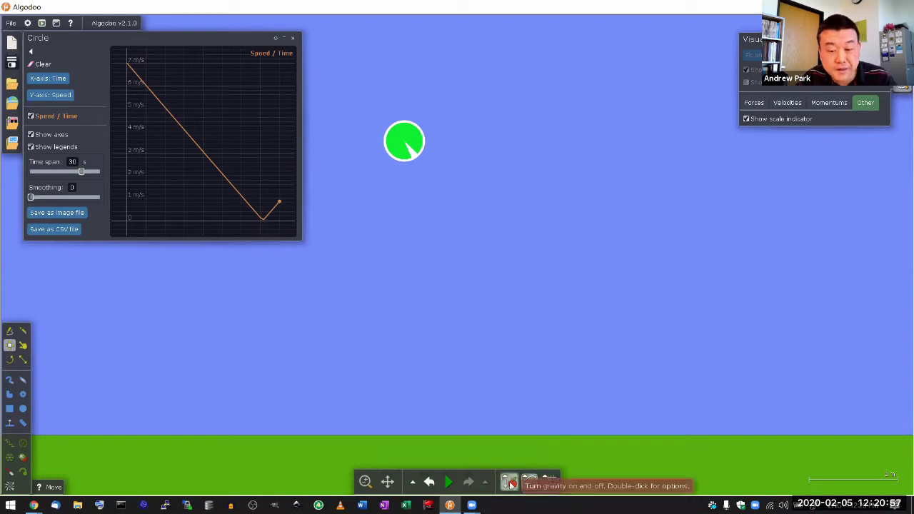
Show the gravity field arrows, then undo to rewind the ball to its start
{"action": "double_click", "coordinate": [513, 483]}
{"action": "left_click", "coordinate": [522, 450]}
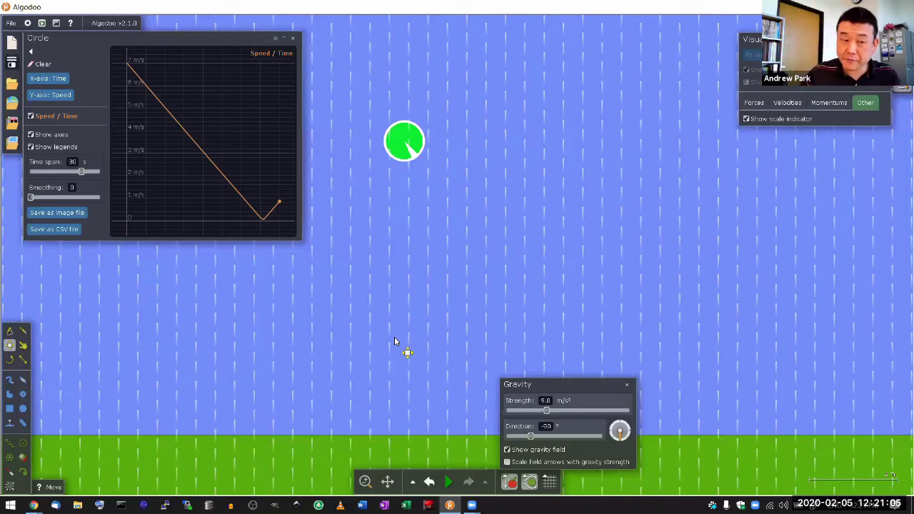
{"action": "left_click", "coordinate": [429, 483]}
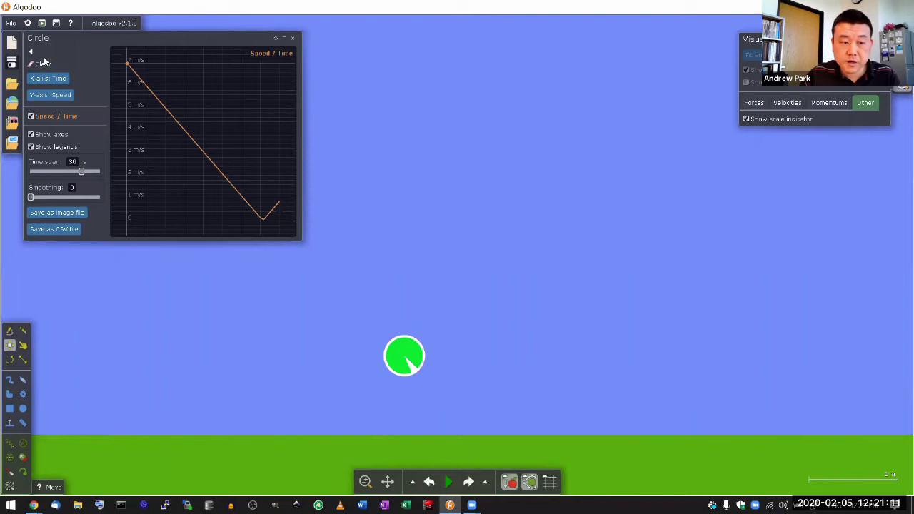
{"action": "mouse_move", "coordinate": [150, 67]}
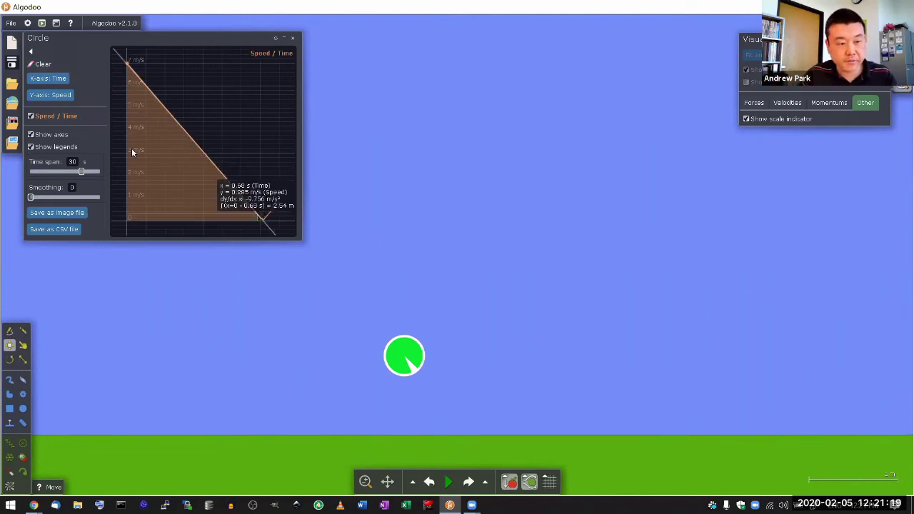
Plot Velocity (y) against time, show the gravity field, and run to record a falling straight line
{"action": "left_click", "coordinate": [62, 98]}
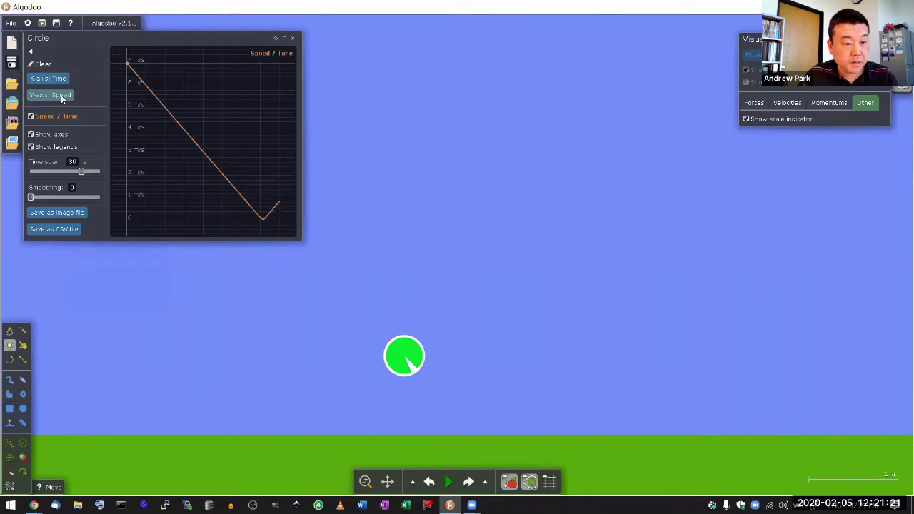
{"action": "left_click", "coordinate": [86, 190]}
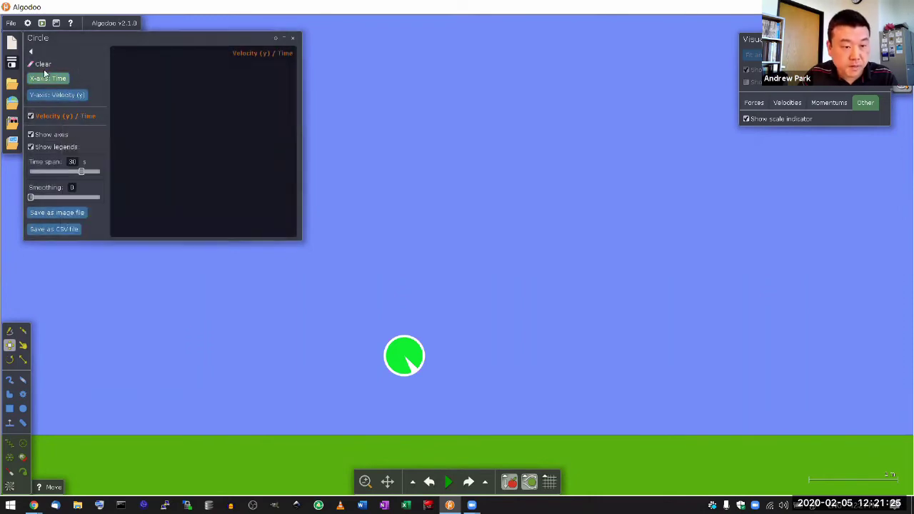
{"action": "double_click", "coordinate": [509, 484]}
{"action": "left_click", "coordinate": [536, 450]}
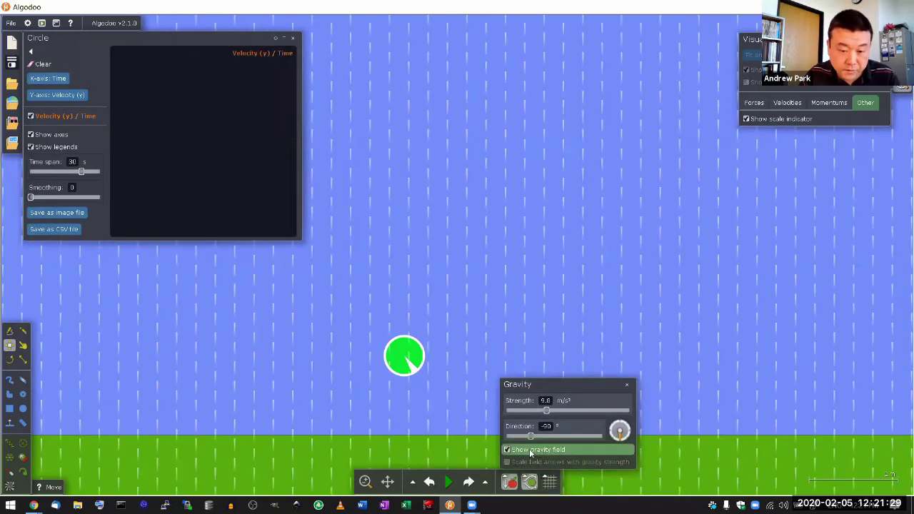
{"action": "left_click", "coordinate": [475, 333]}
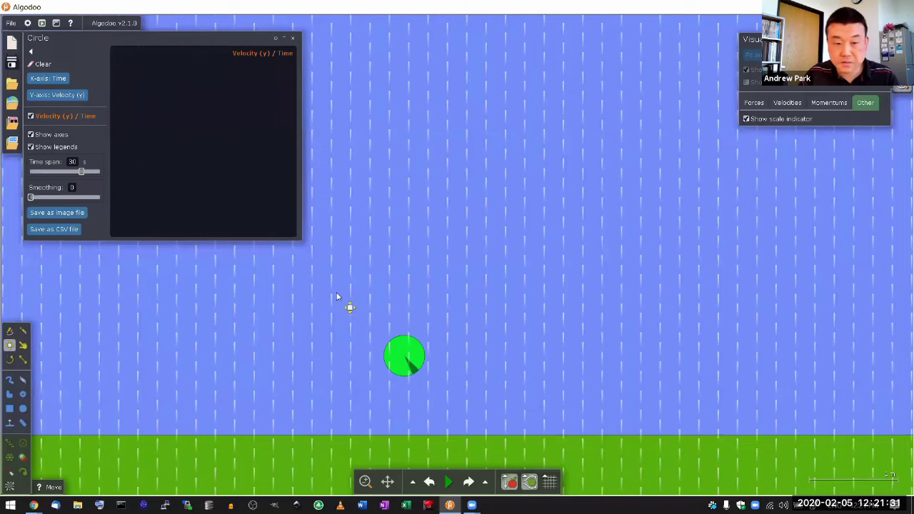
{"action": "left_click", "coordinate": [450, 483]}
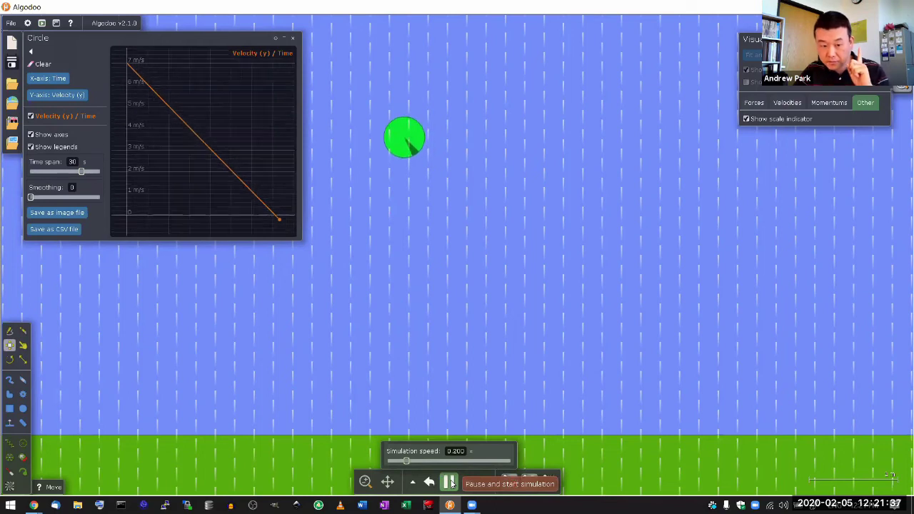
{"action": "left_click", "coordinate": [450, 484]}
{"action": "mouse_move", "coordinate": [269, 212]}
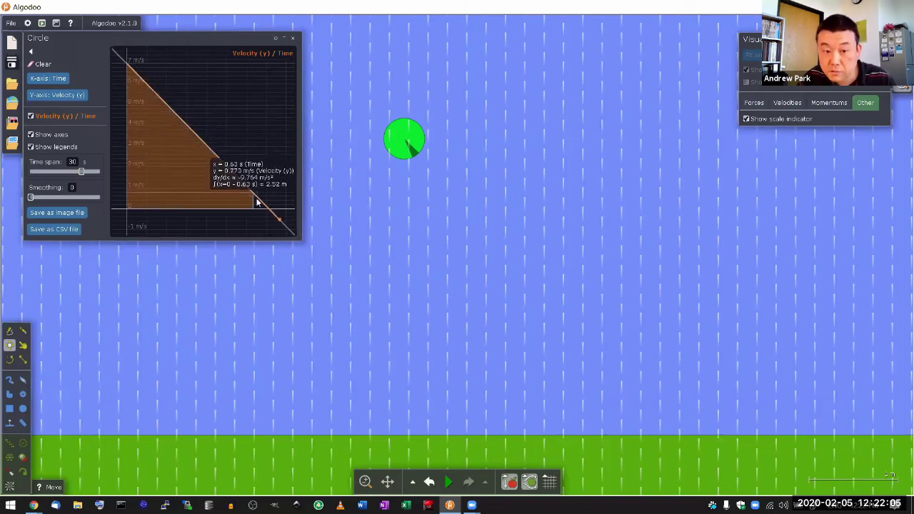
Run the simulation so the ball falls, then pause it
{"action": "left_click", "coordinate": [449, 483]}
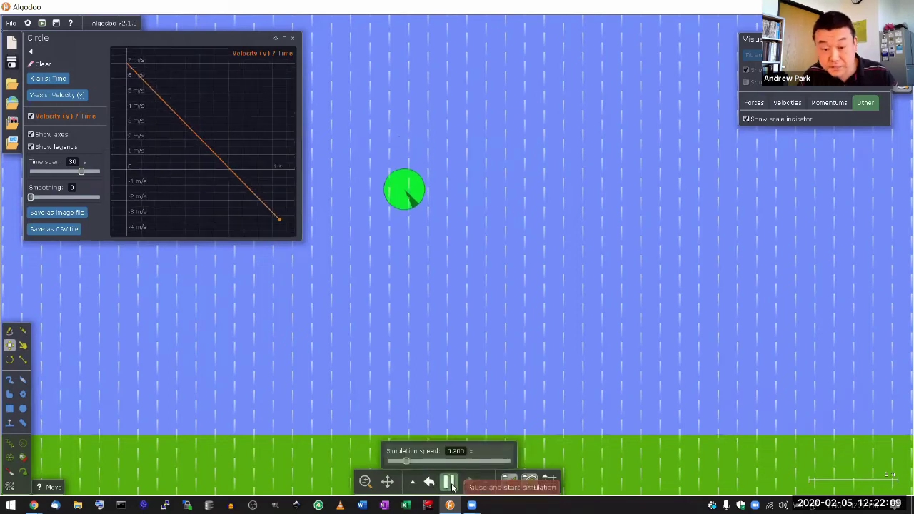
{"action": "left_click", "coordinate": [449, 483]}
{"action": "left_click", "coordinate": [450, 483]}
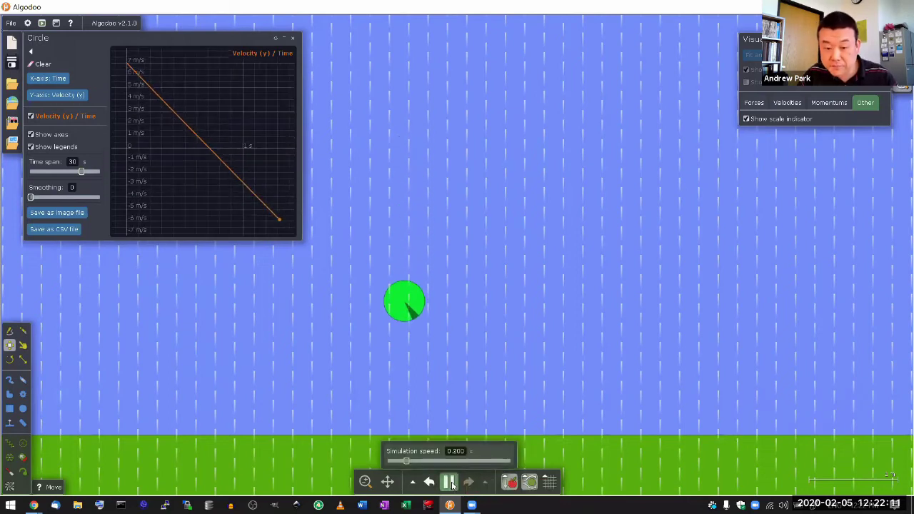
{"action": "left_click", "coordinate": [450, 484]}
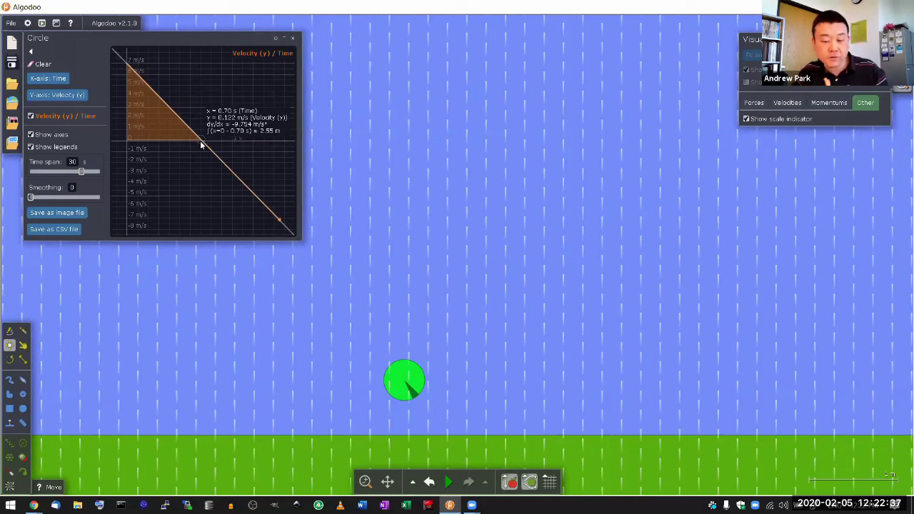
Read about −7.1 m/s at 1.45 s on the velocity(y) plot and close the Gravity panel
{"action": "mouse_move", "coordinate": [519, 476]}
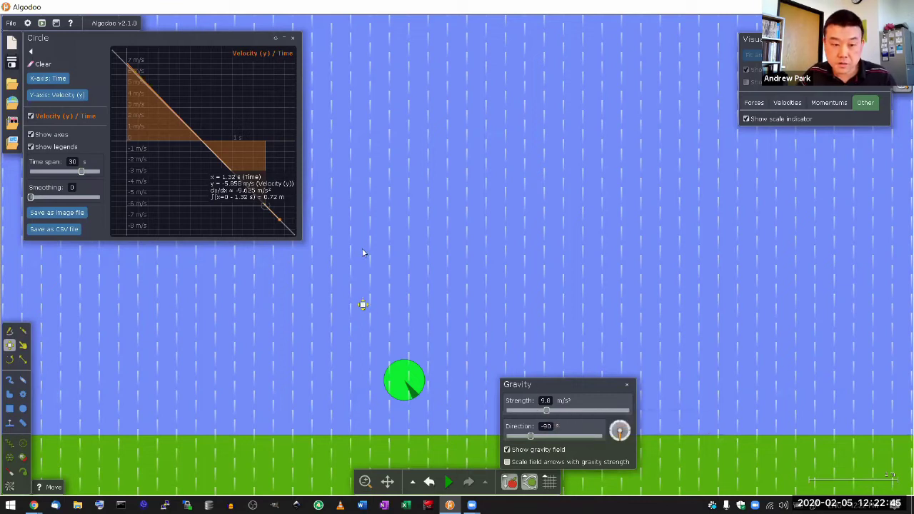
{"action": "mouse_move", "coordinate": [214, 143]}
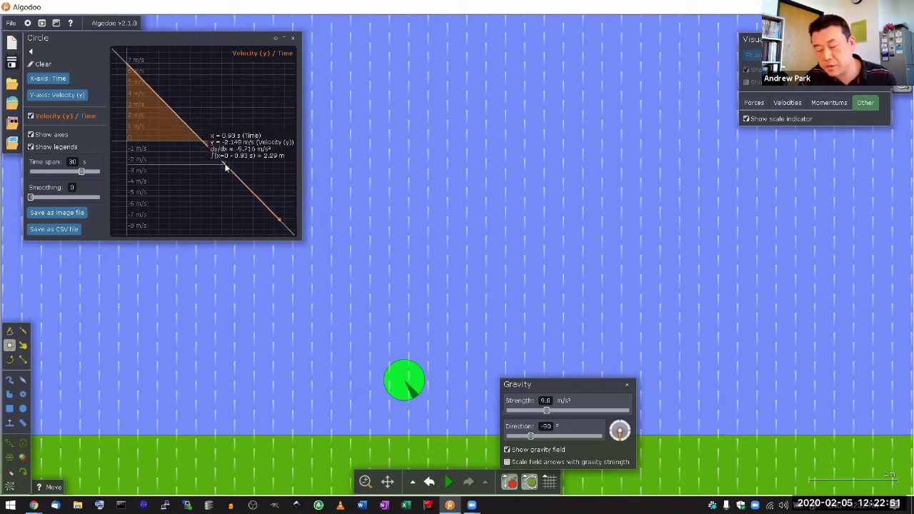
{"action": "left_click", "coordinate": [351, 244]}
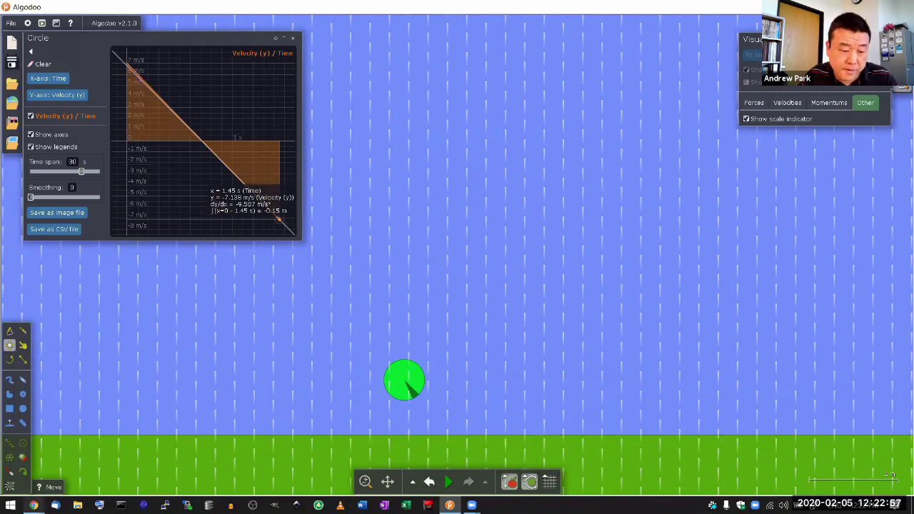
{"action": "mouse_move", "coordinate": [34, 505]}
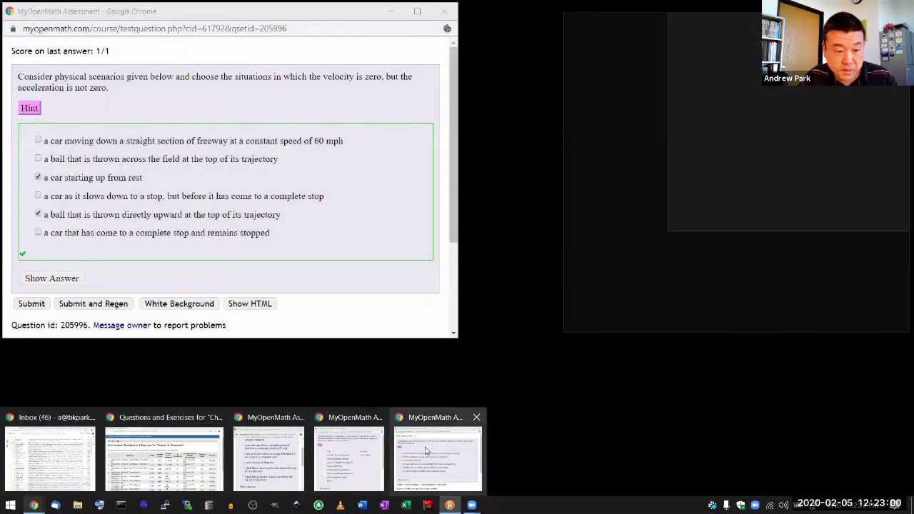
Bring the MyOpenMath Assessment quiz window back to the front
{"action": "left_click", "coordinate": [437, 457]}
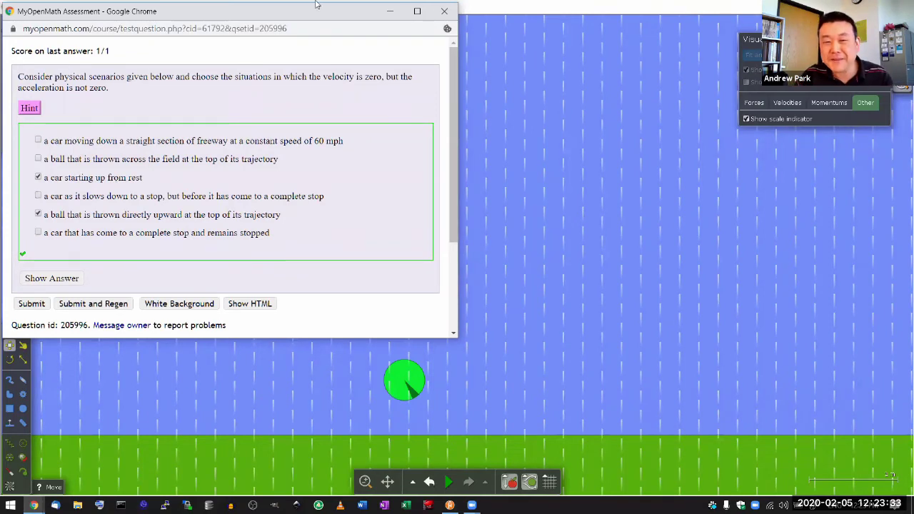
Return to Algodoo and turn off Show gravity field in the Gravity options
{"action": "left_click", "coordinate": [388, 11]}
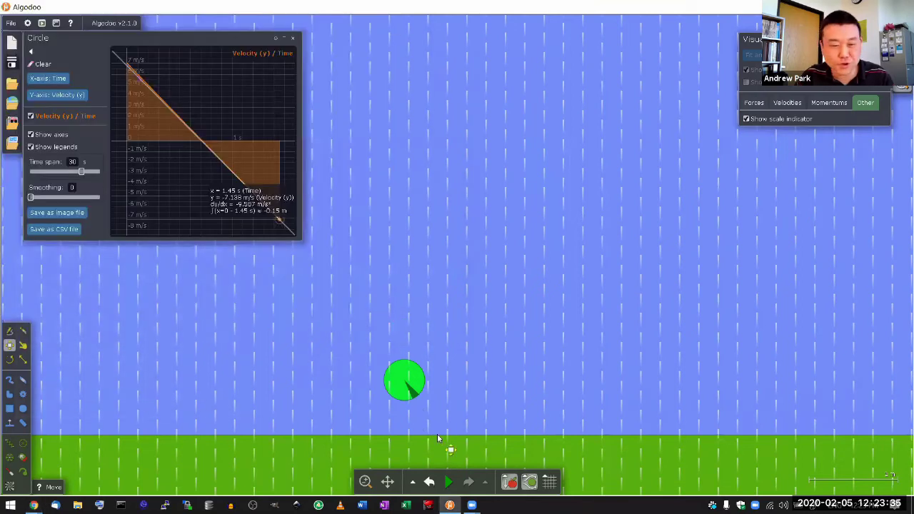
{"action": "double_click", "coordinate": [509, 484]}
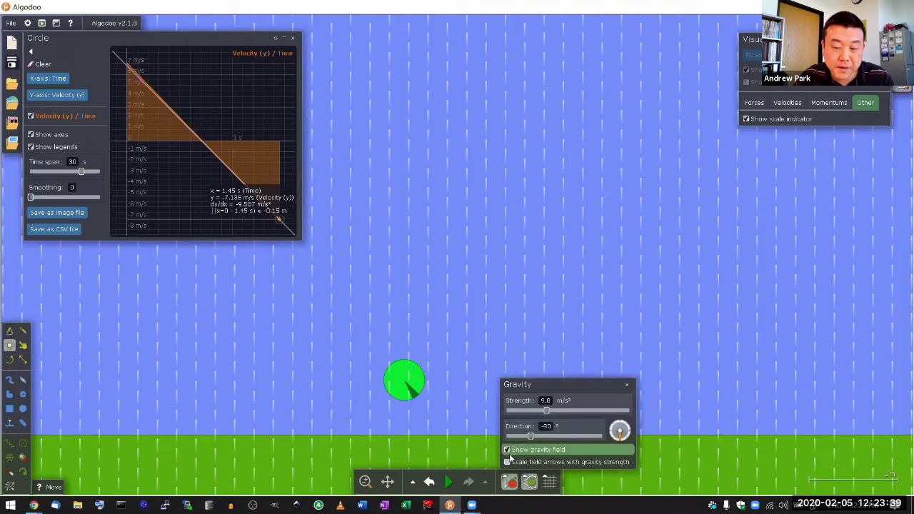
{"action": "left_click", "coordinate": [507, 450]}
{"action": "left_click", "coordinate": [449, 332]}
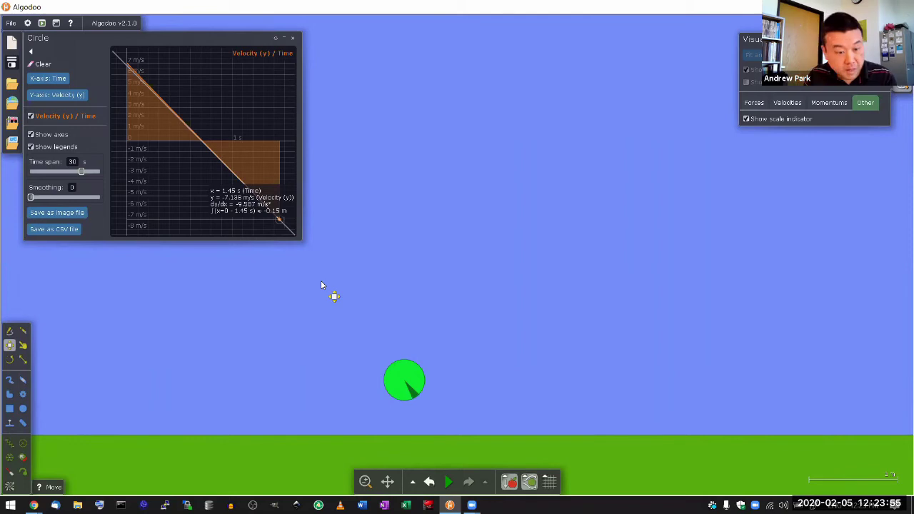
Erase the green ball and its plot, then draw a wide box above the ground
{"action": "right_click", "coordinate": [414, 393]}
{"action": "left_click", "coordinate": [438, 296]}
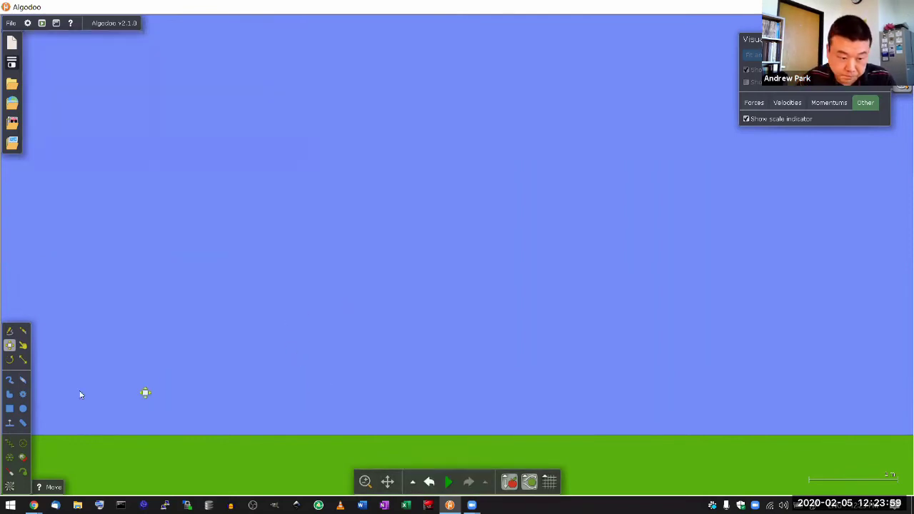
{"action": "left_click", "coordinate": [13, 410]}
{"action": "left_click_drag", "start_coordinate": [236, 312], "coordinate": [410, 382]}
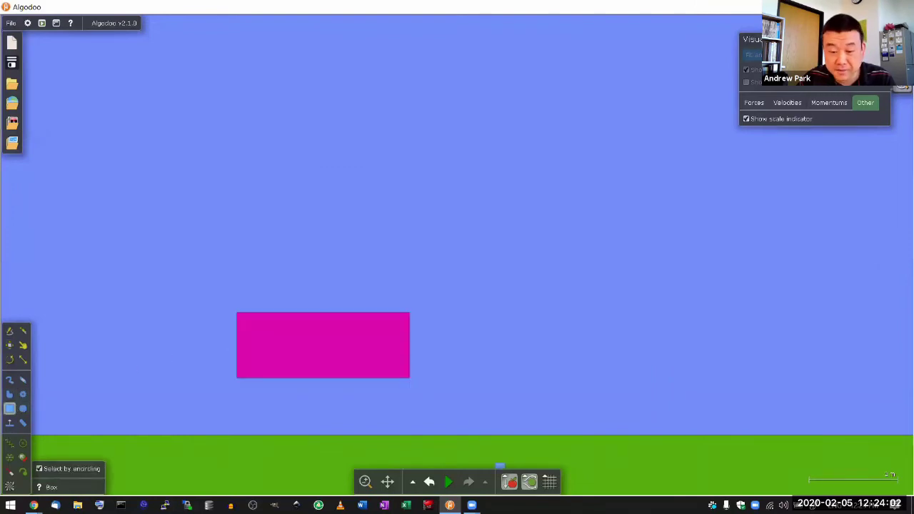
Run the simulation so the box drops, return simulation speed to 1.00, then pause
{"action": "left_click", "coordinate": [450, 484]}
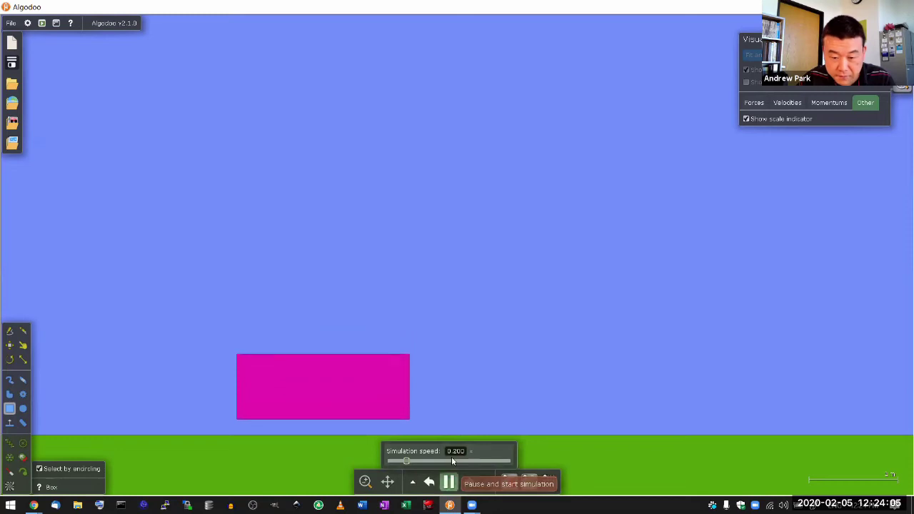
{"action": "left_click_drag", "start_coordinate": [406, 461], "coordinate": [538, 459]}
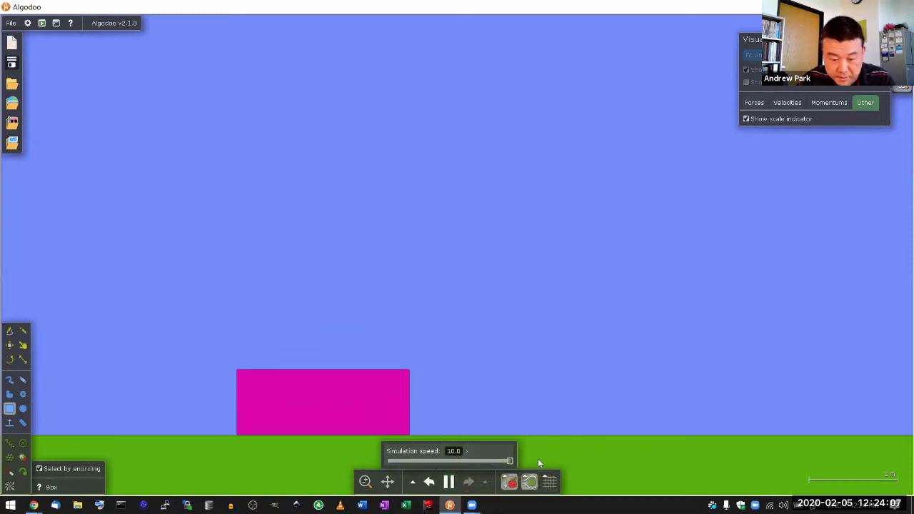
{"action": "left_click_drag", "start_coordinate": [409, 463], "coordinate": [432, 461]}
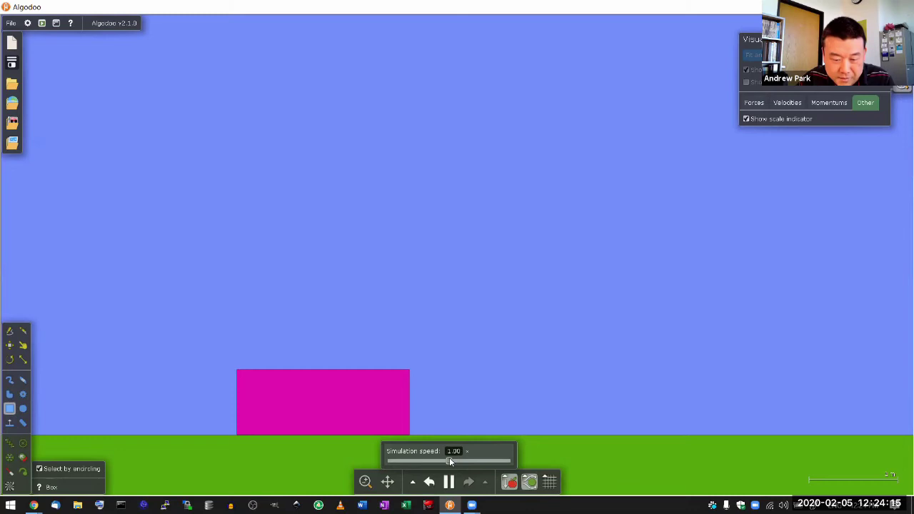
{"action": "left_click", "coordinate": [463, 370]}
{"action": "left_click_drag", "start_coordinate": [469, 397], "coordinate": [339, 404]}
{"action": "left_click", "coordinate": [449, 481]}
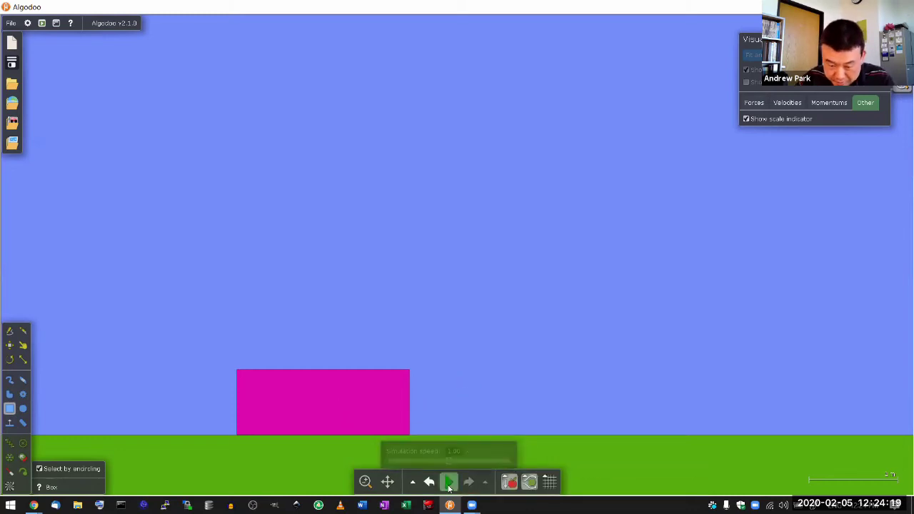
Set the pink box's material friction to 0
{"action": "right_click", "coordinate": [325, 415]}
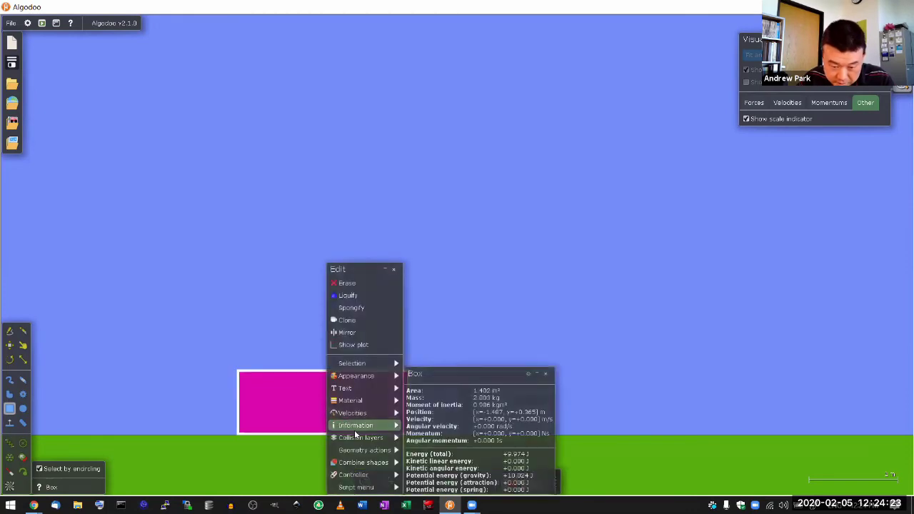
{"action": "mouse_move", "coordinate": [350, 400]}
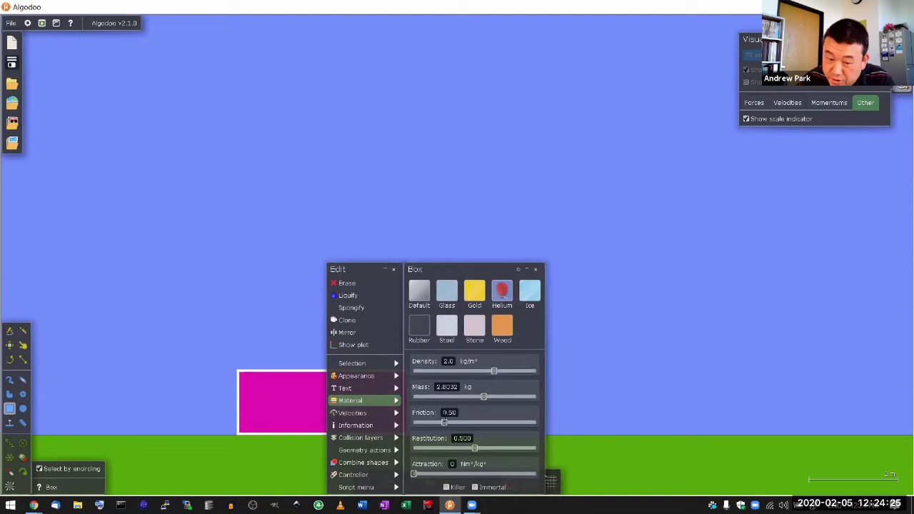
{"action": "left_click_drag", "start_coordinate": [444, 422], "coordinate": [409, 424]}
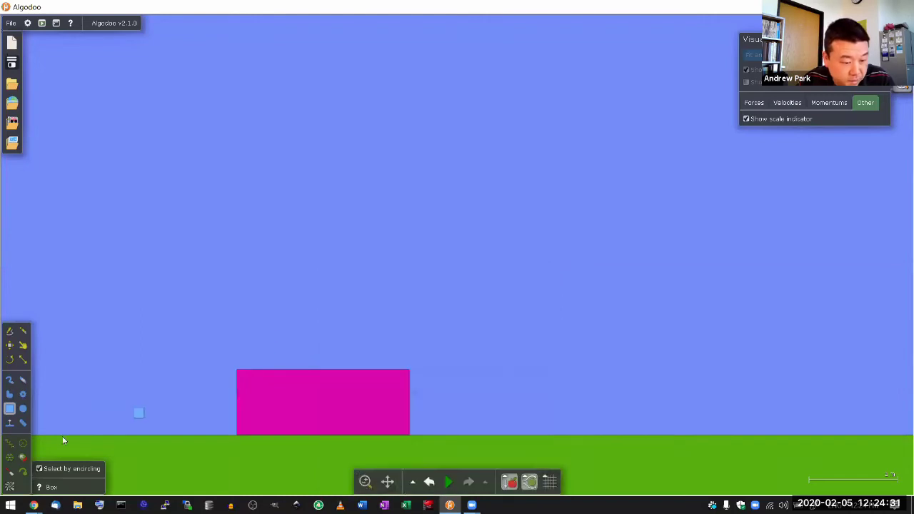
{"action": "left_click", "coordinate": [23, 457]}
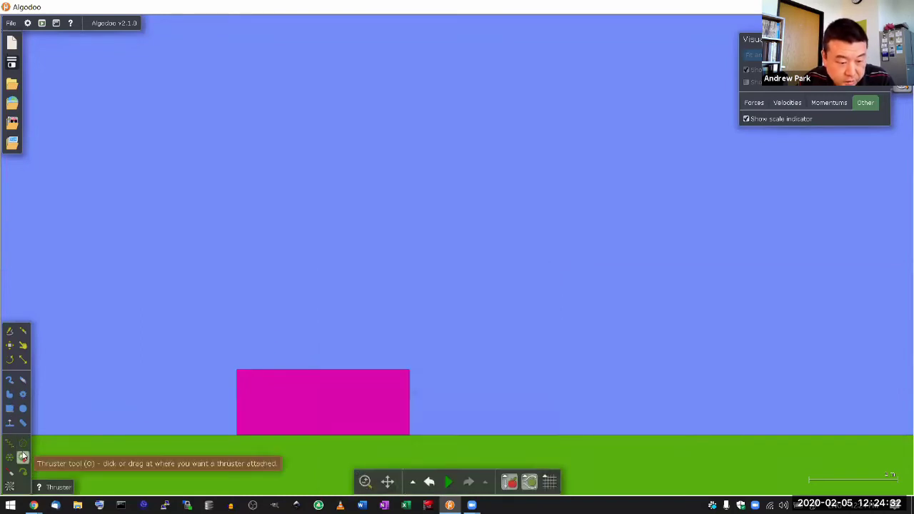
Attach a 5.0 N thruster to the box's left edge
{"action": "left_click", "coordinate": [240, 405]}
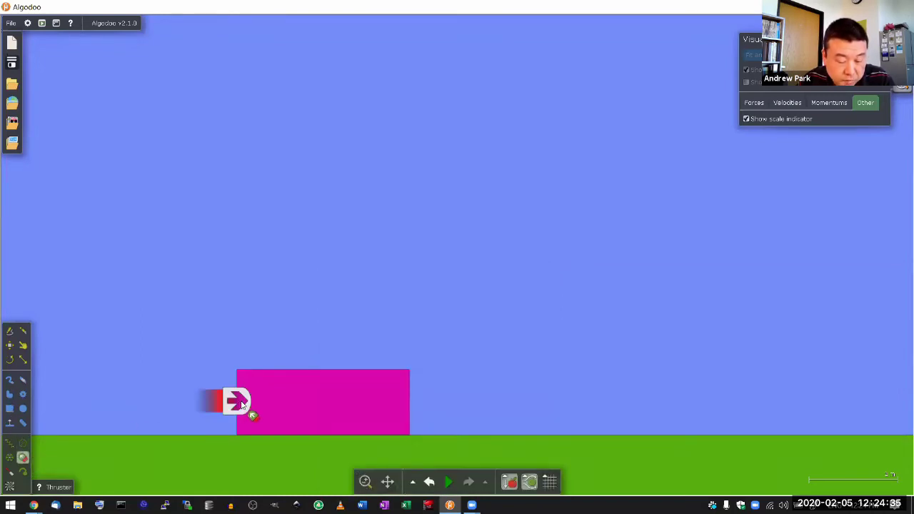
{"action": "right_click", "coordinate": [242, 405]}
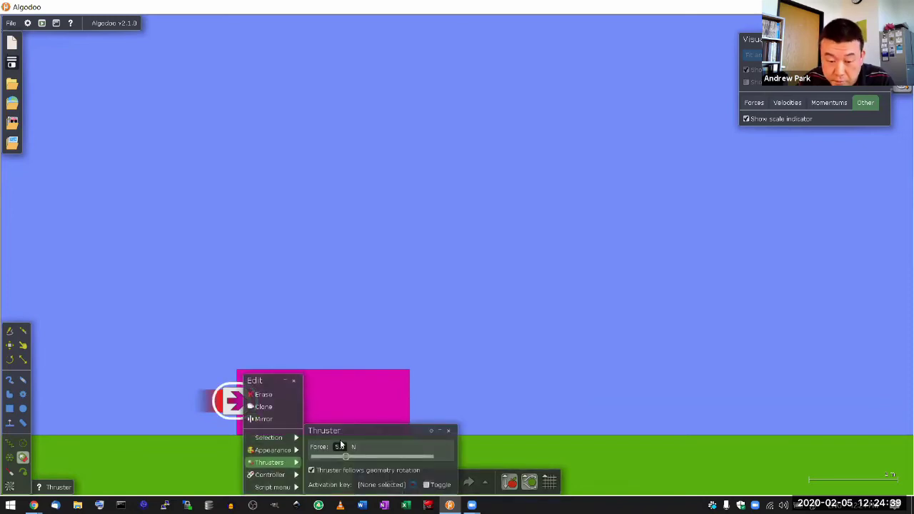
{"action": "left_click", "coordinate": [348, 330]}
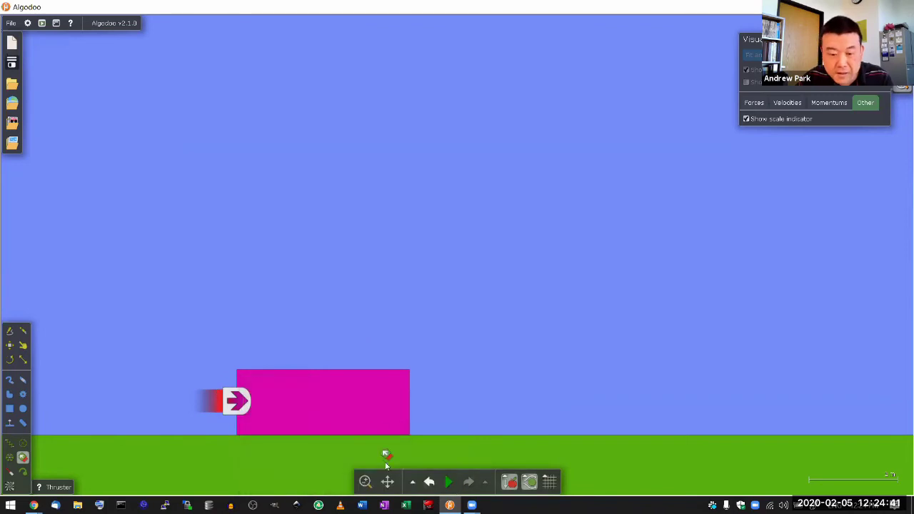
{"action": "left_click", "coordinate": [9, 359]}
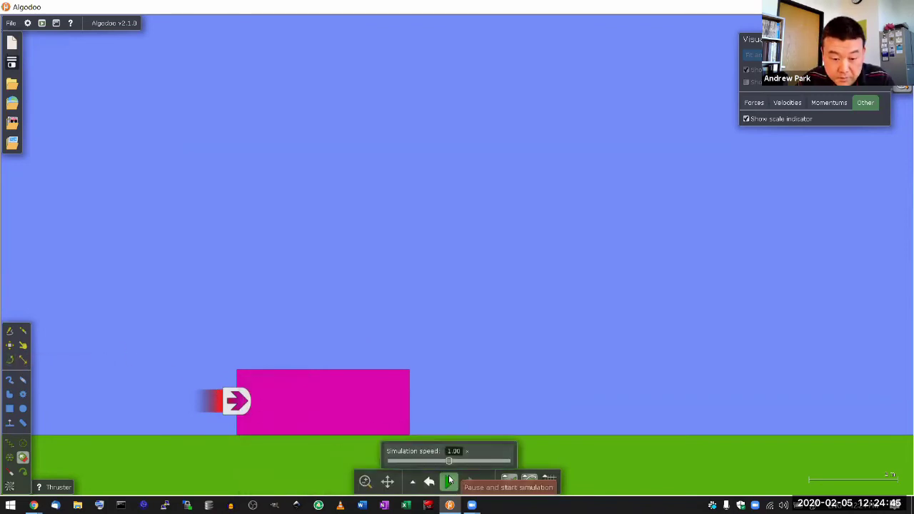
Make the thruster toggle on and off and bind its activation key
{"action": "right_click", "coordinate": [248, 411]}
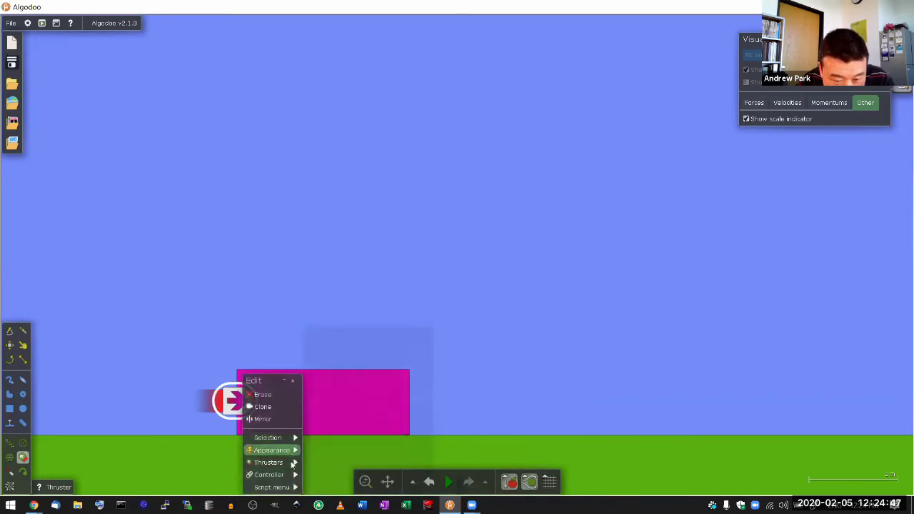
{"action": "mouse_move", "coordinate": [292, 464]}
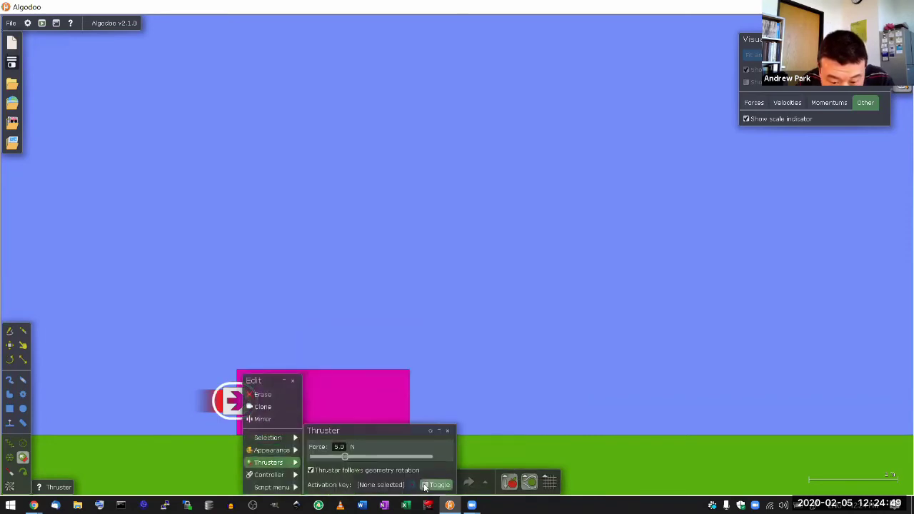
{"action": "left_click", "coordinate": [425, 485]}
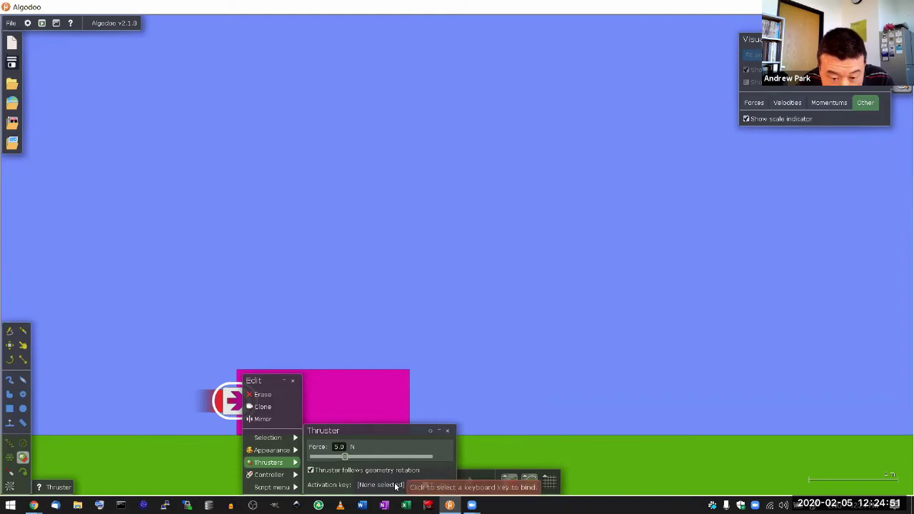
{"action": "left_click", "coordinate": [395, 485]}
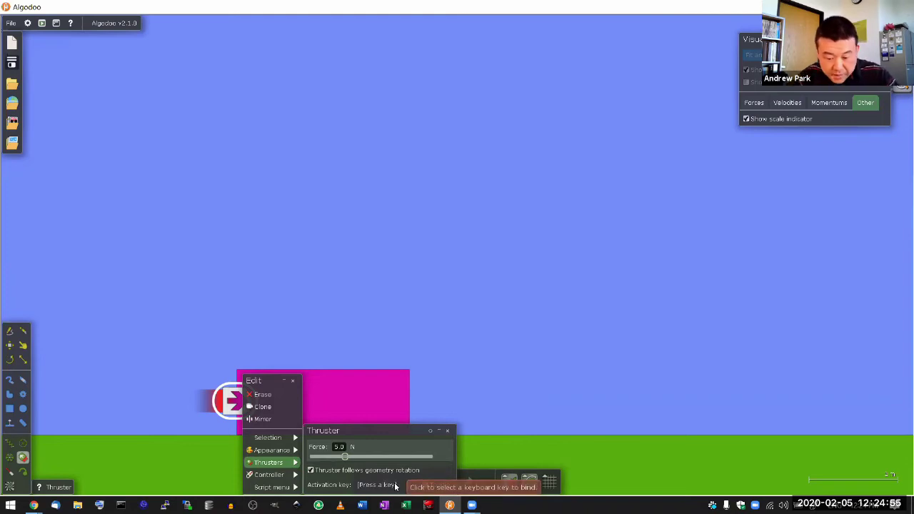
{"action": "key", "text": "s"}
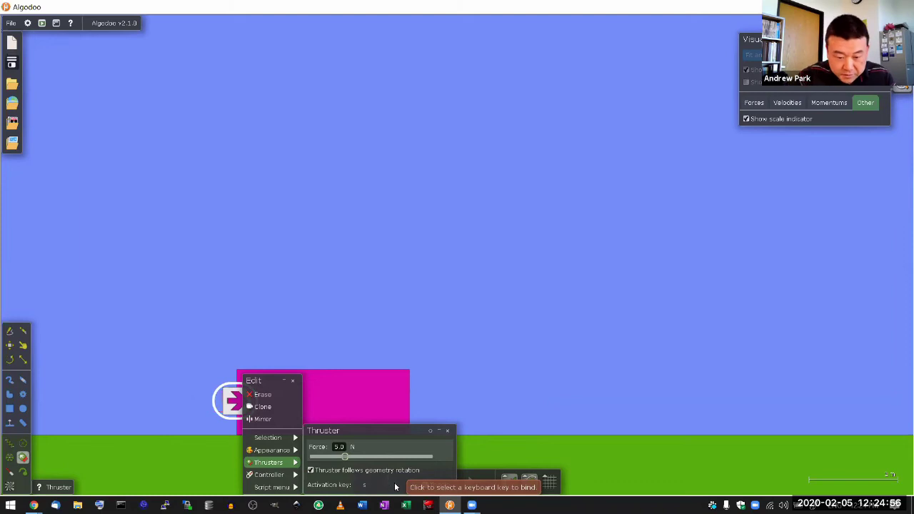
{"action": "left_click", "coordinate": [439, 396]}
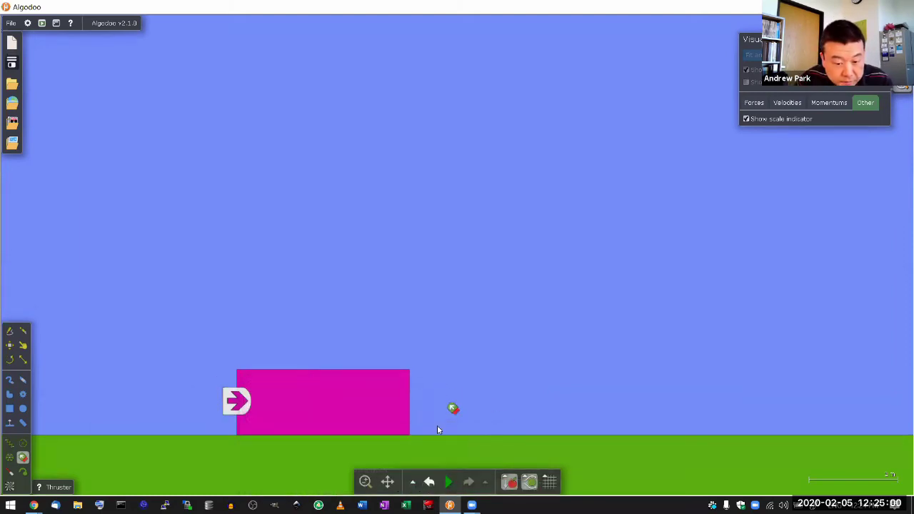
Test-fire the thruster during a run, pause, and undo back to the start
{"action": "left_click", "coordinate": [446, 480]}
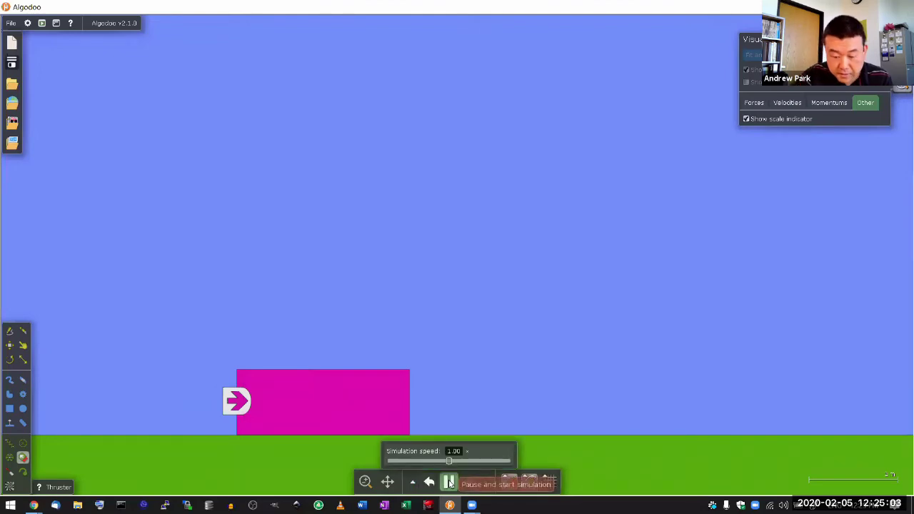
{"action": "key", "text": "i"}
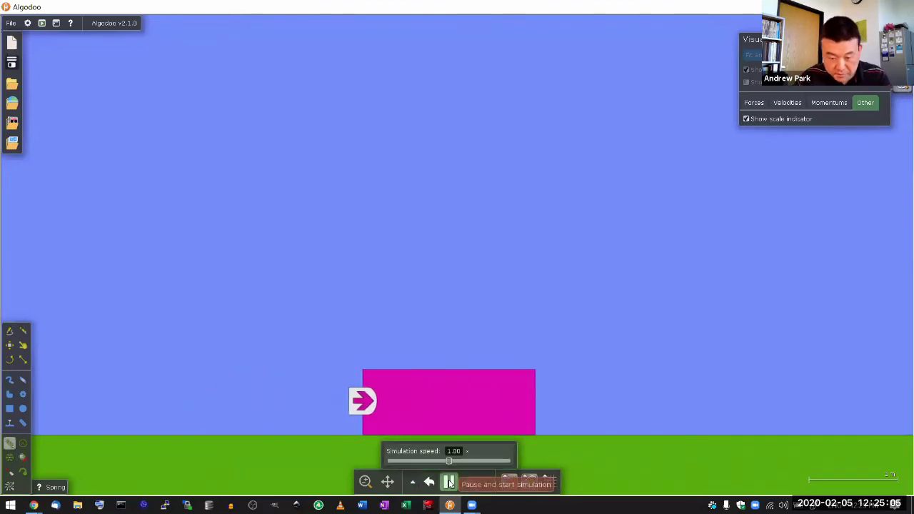
{"action": "left_click", "coordinate": [449, 483]}
{"action": "left_click", "coordinate": [428, 483]}
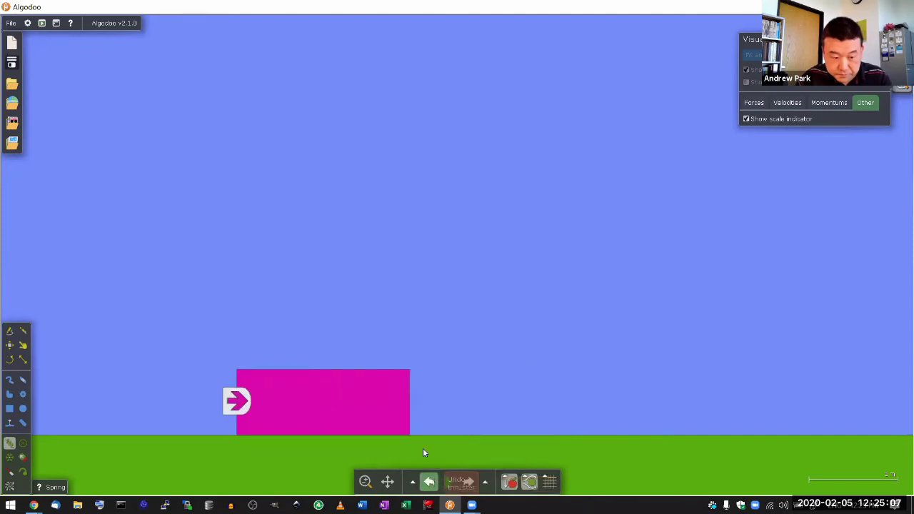
Open a plot for the pink box, move it aside, and switch its Y-axis from Speed to Velocity (x)
{"action": "right_click", "coordinate": [357, 409]}
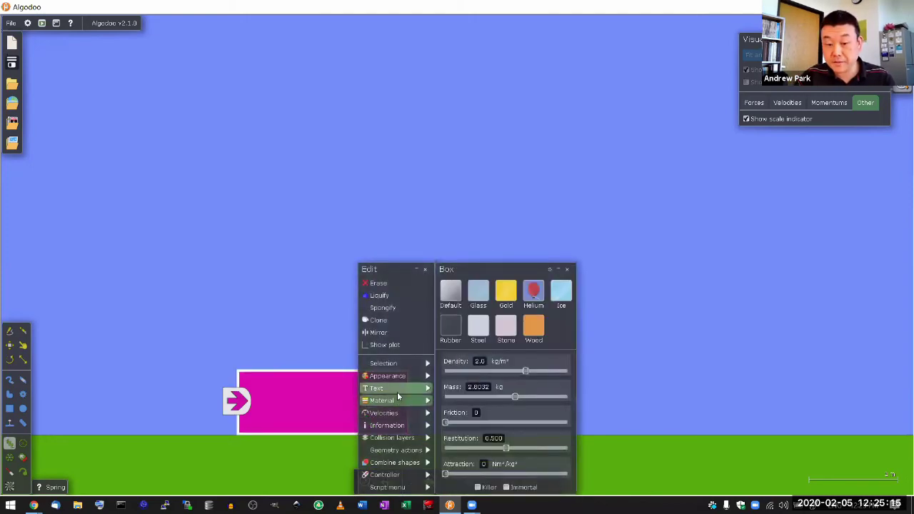
{"action": "mouse_move", "coordinate": [397, 390]}
{"action": "left_click", "coordinate": [398, 346]}
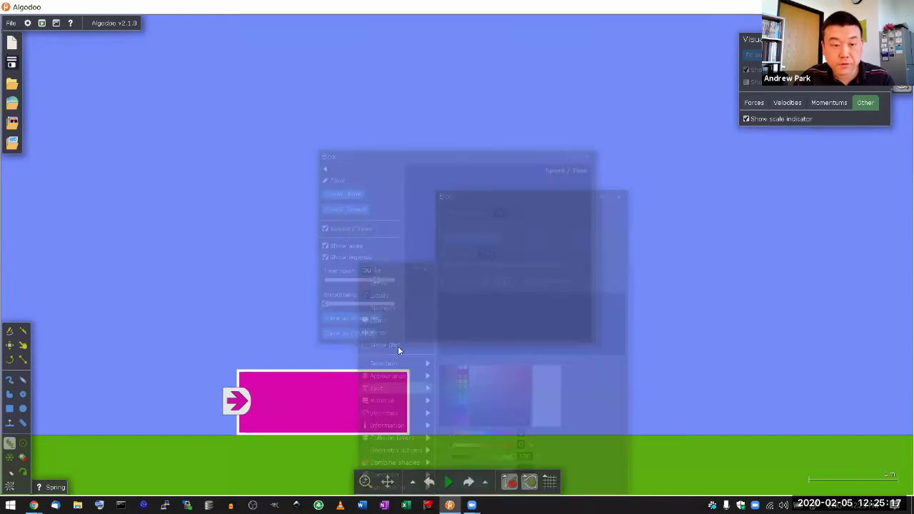
{"action": "left_click_drag", "start_coordinate": [385, 162], "coordinate": [191, 79]}
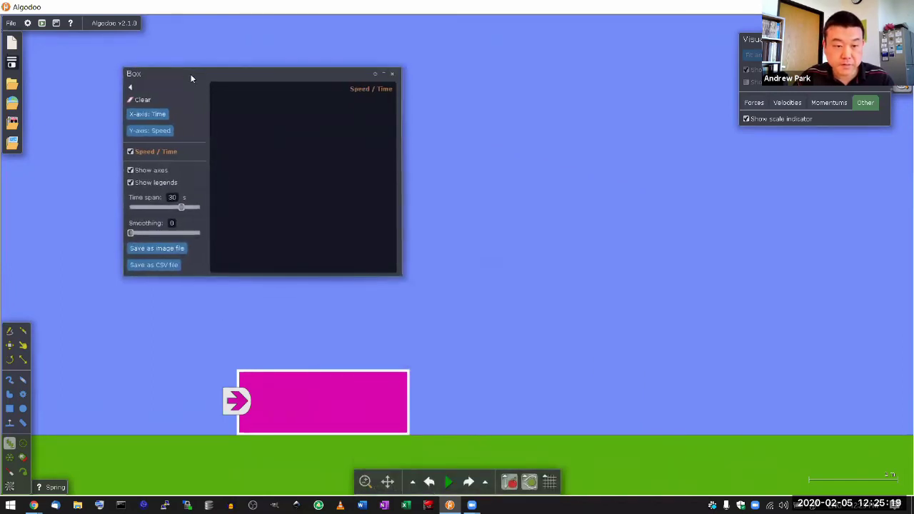
{"action": "left_click", "coordinate": [152, 132]}
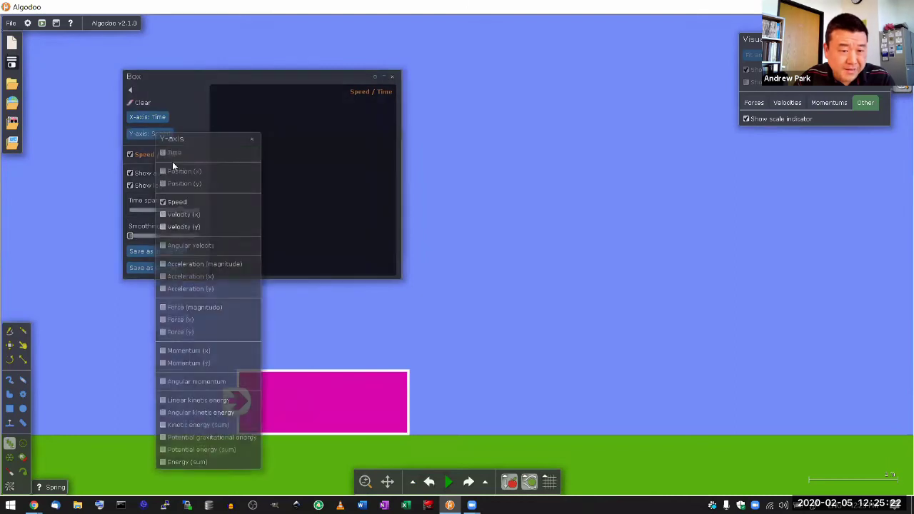
{"action": "left_click", "coordinate": [164, 202]}
{"action": "left_click", "coordinate": [163, 214]}
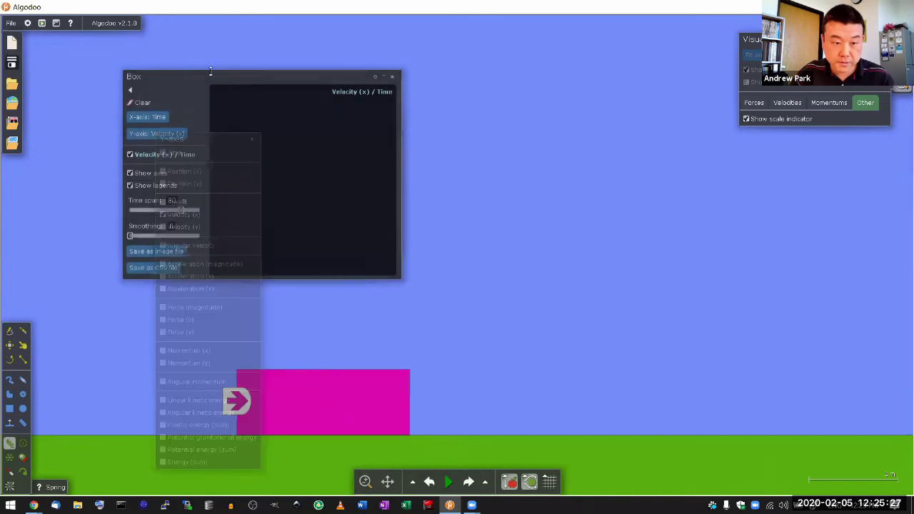
{"action": "left_click_drag", "start_coordinate": [214, 85], "coordinate": [206, 72]}
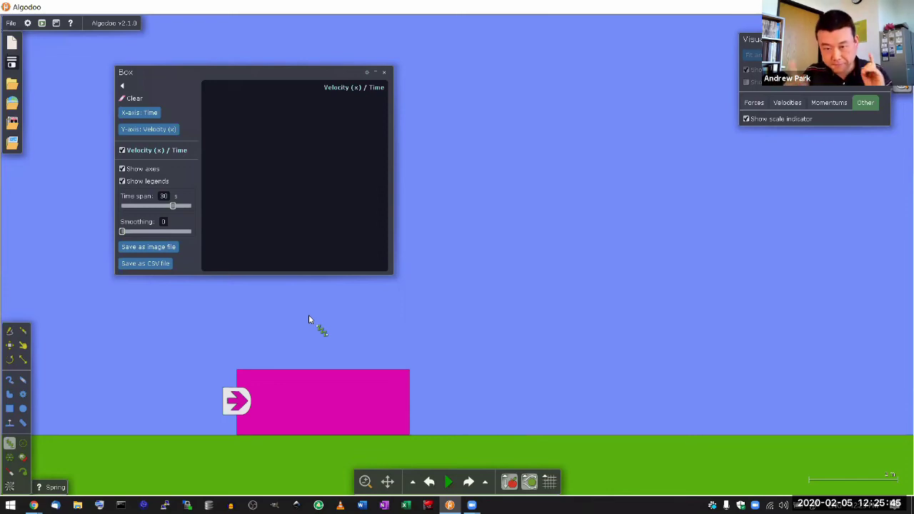
Record a run where velocity climbs from 0 to about 3 m/s and levels, then rewind the box
{"action": "left_click", "coordinate": [449, 483]}
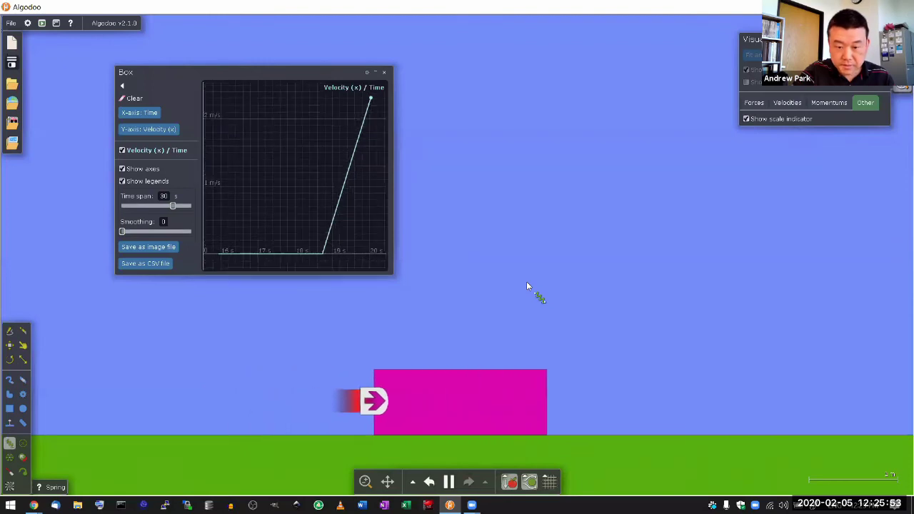
{"action": "left_click", "coordinate": [448, 482]}
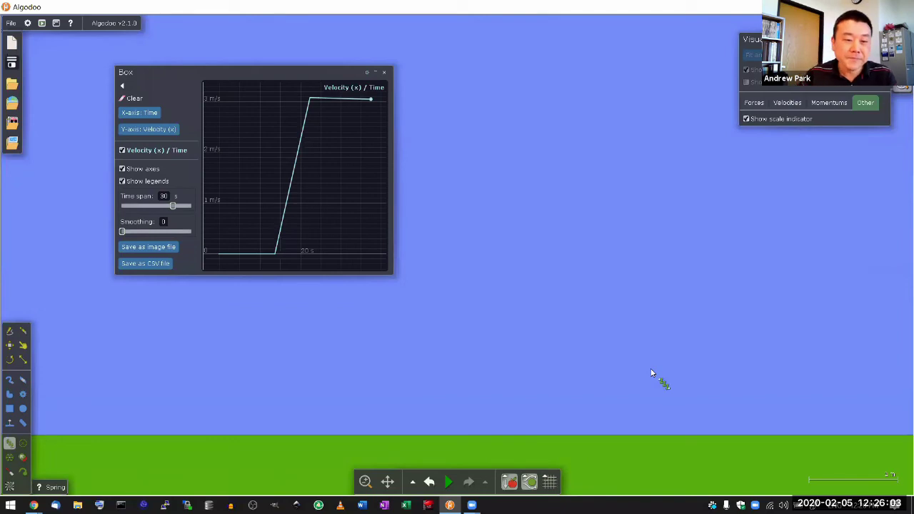
{"action": "left_click", "coordinate": [429, 482]}
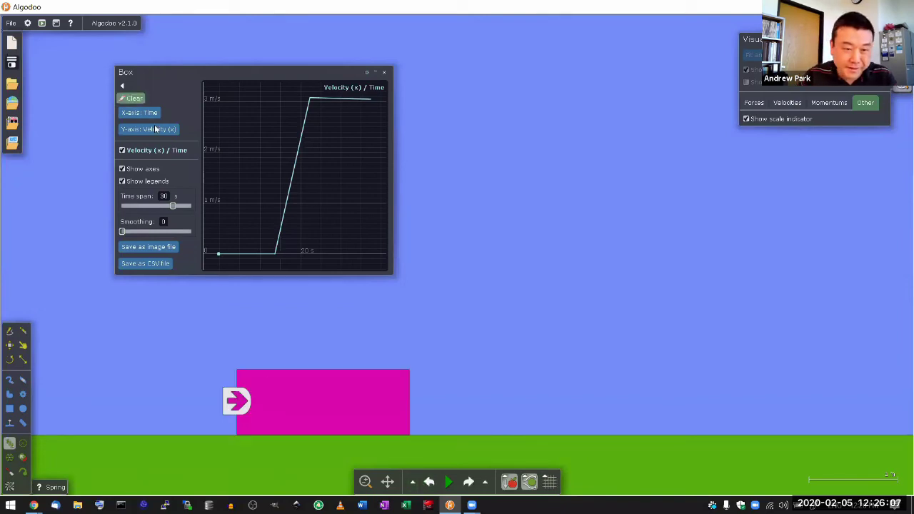
Clear the velocity plot and lower the thruster's Force, typing 10
{"action": "left_click", "coordinate": [137, 99]}
{"action": "right_click", "coordinate": [235, 397]}
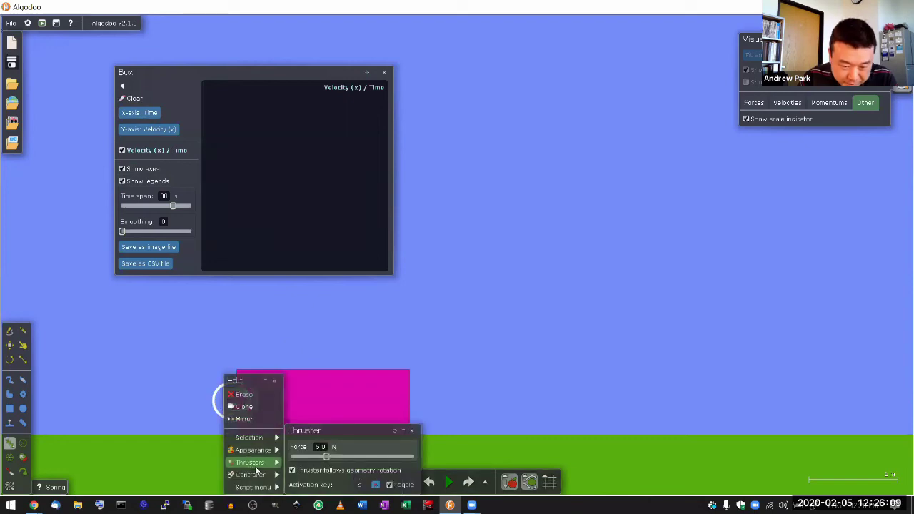
{"action": "left_click", "coordinate": [320, 446]}
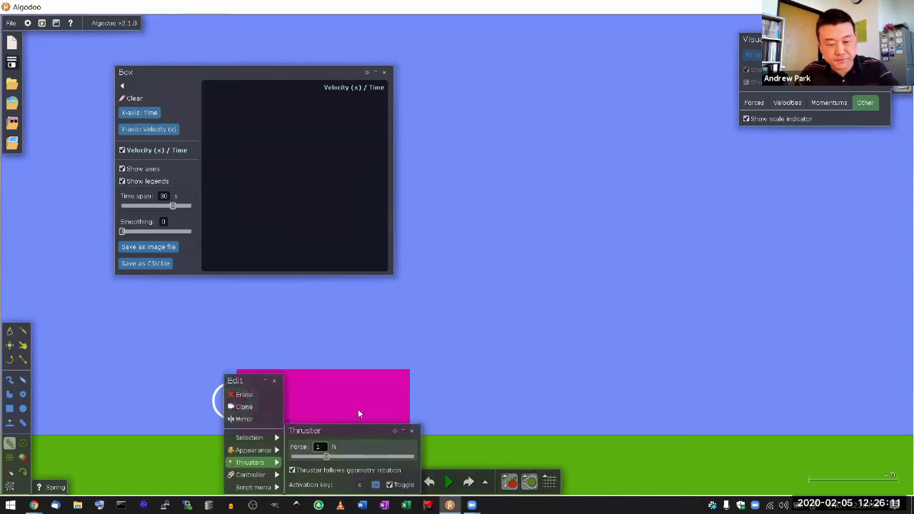
{"action": "type", "text": "10"}
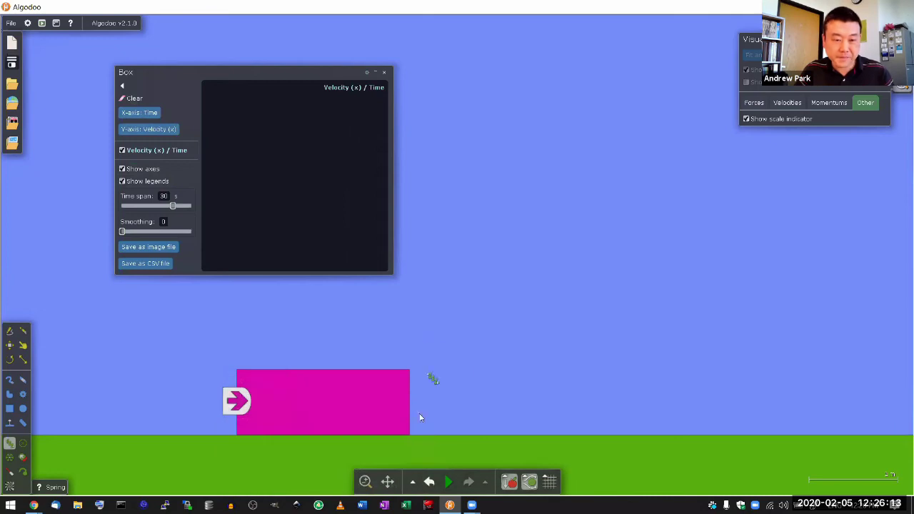
Rerun and pause, then shade the area under the velocity curve to 20.82 s
{"action": "left_click", "coordinate": [446, 483]}
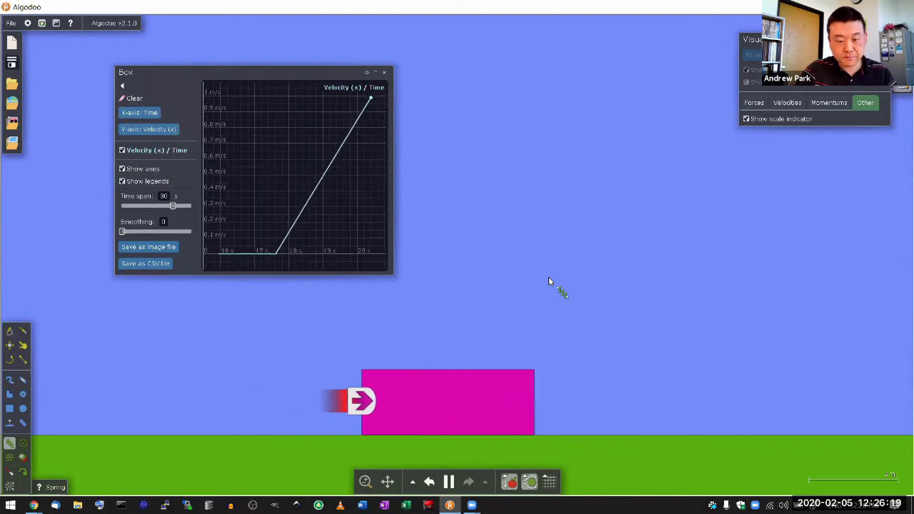
{"action": "left_click", "coordinate": [450, 488]}
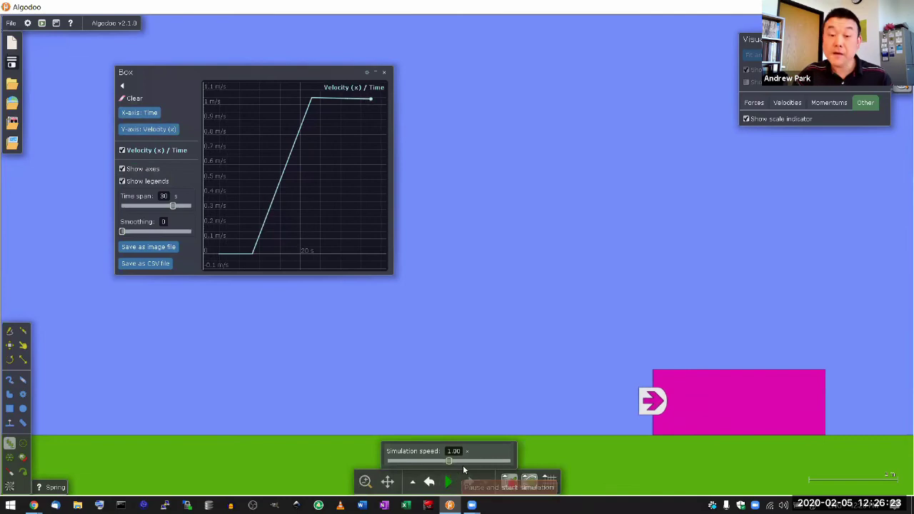
{"action": "mouse_move", "coordinate": [230, 261]}
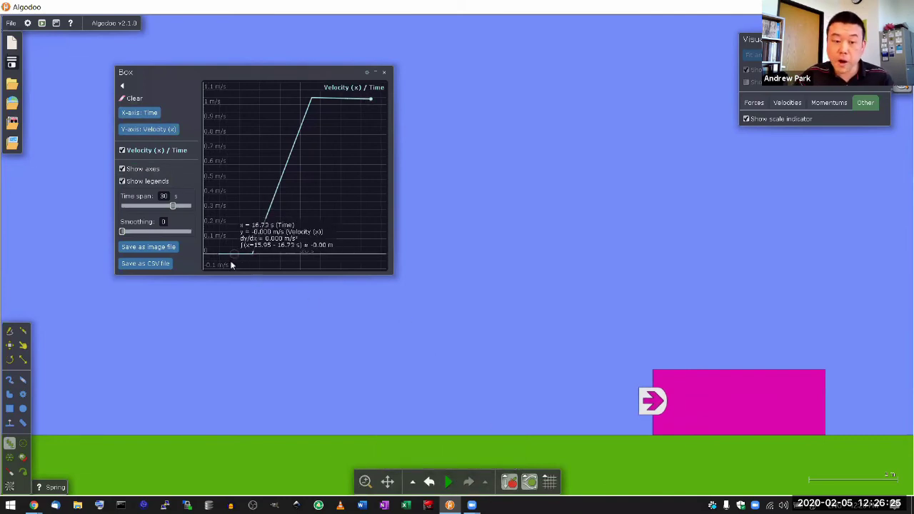
{"action": "mouse_move", "coordinate": [236, 258]}
{"action": "left_mouse_down"}
{"action": "mouse_move", "coordinate": [252, 256]}
{"action": "mouse_move", "coordinate": [308, 168]}
{"action": "mouse_move", "coordinate": [332, 103]}
{"action": "mouse_move", "coordinate": [380, 101]}
{"action": "left_mouse_up"}
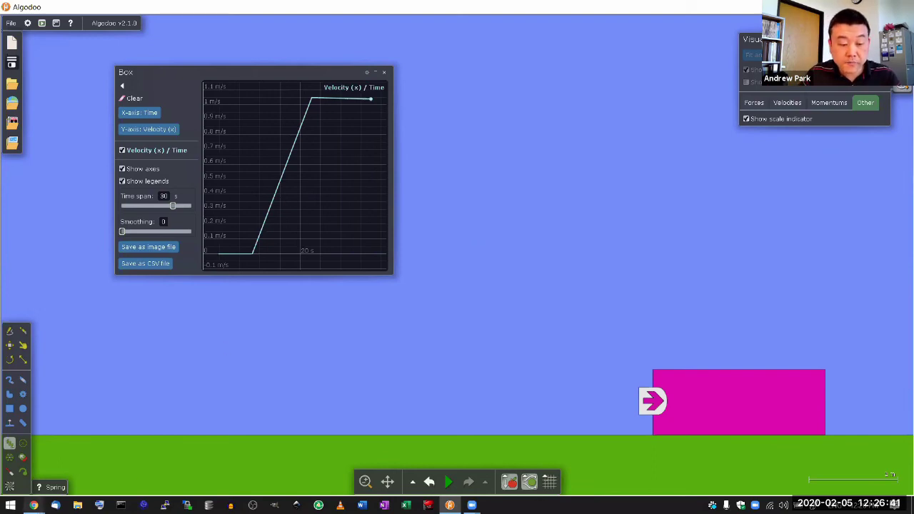
{"action": "mouse_move", "coordinate": [33, 505]}
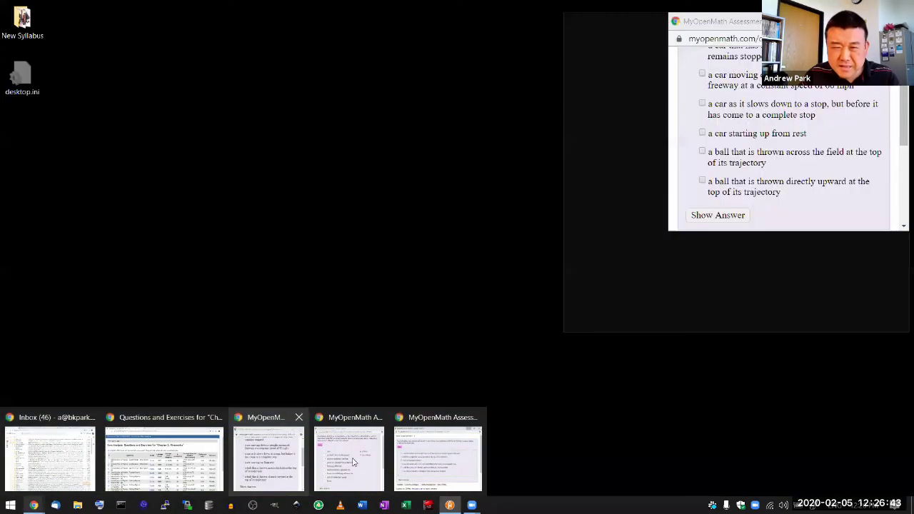
{"action": "left_click", "coordinate": [353, 462]}
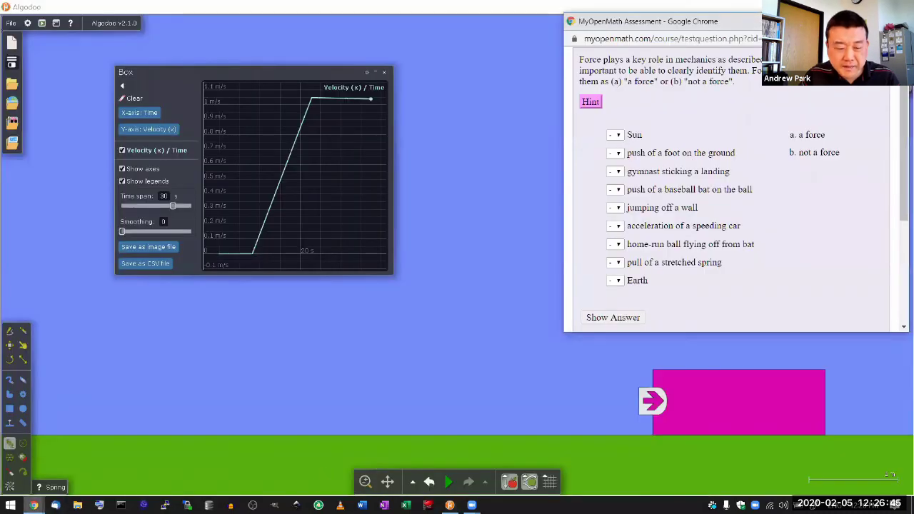
{"action": "mouse_move", "coordinate": [34, 505]}
{"action": "left_click", "coordinate": [417, 443]}
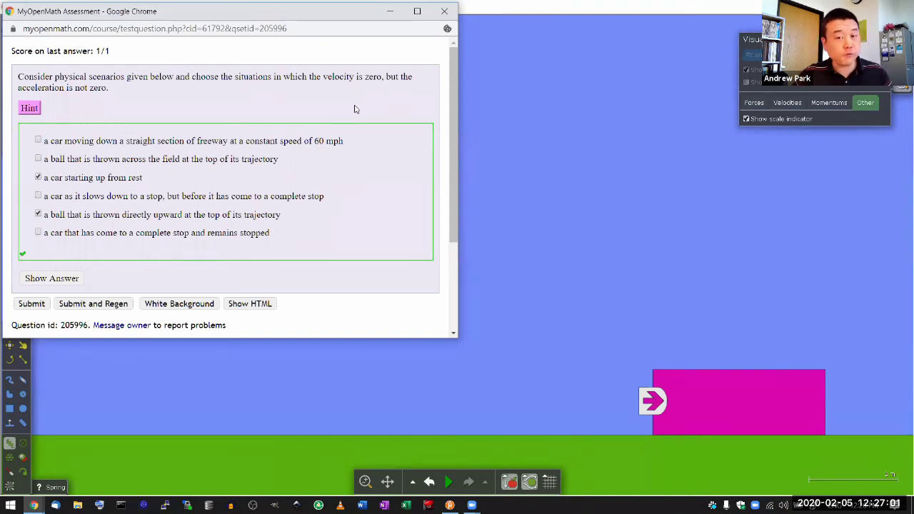
{"action": "left_click", "coordinate": [390, 11]}
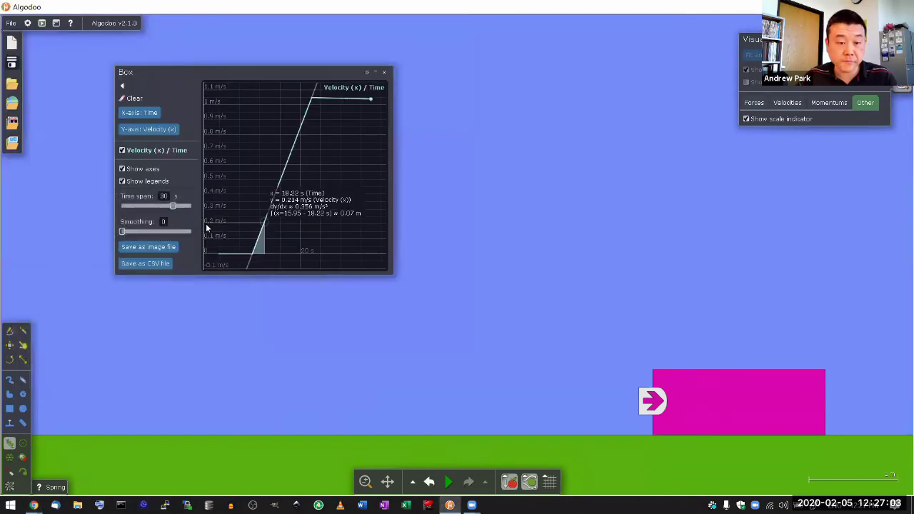
{"action": "mouse_move", "coordinate": [204, 235]}
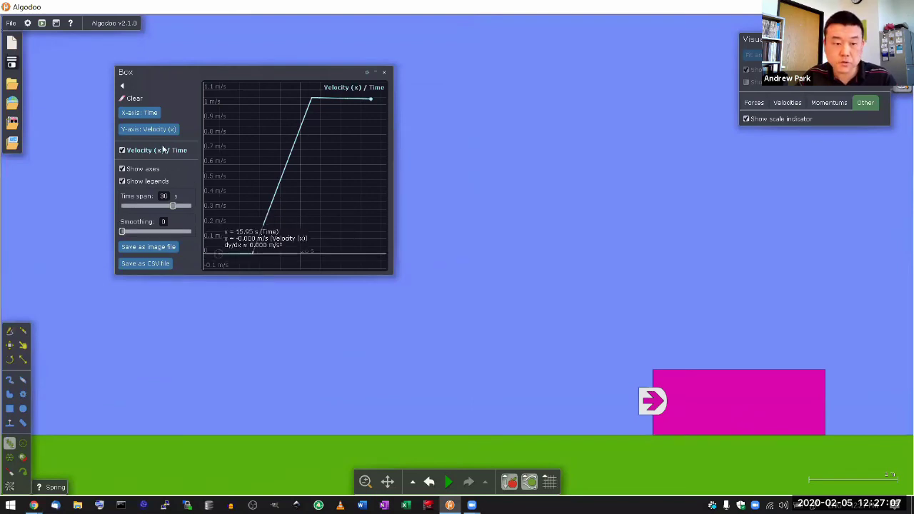
{"action": "mouse_move", "coordinate": [259, 245]}
{"action": "left_mouse_down"}
{"action": "mouse_move", "coordinate": [330, 131]}
{"action": "mouse_move", "coordinate": [389, 114]}
{"action": "mouse_move", "coordinate": [284, 239]}
{"action": "mouse_move", "coordinate": [222, 255]}
{"action": "mouse_move", "coordinate": [243, 258]}
{"action": "left_mouse_up"}
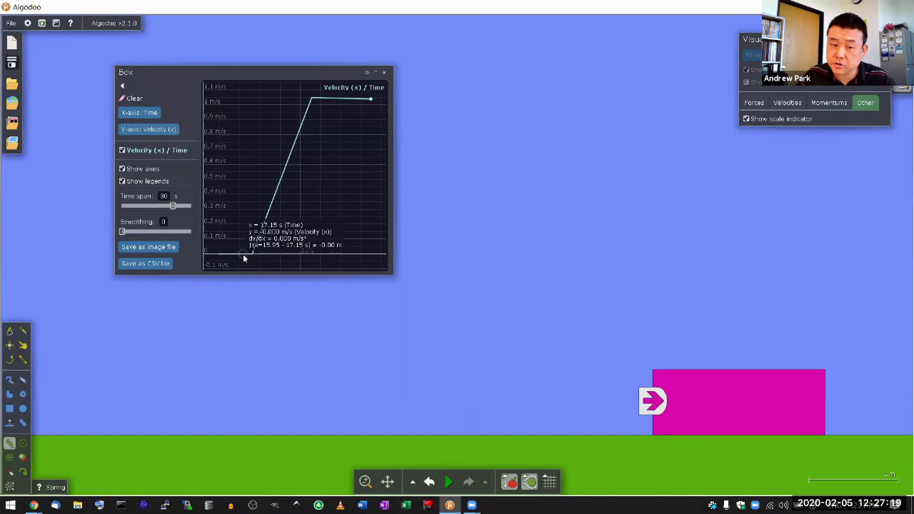
{"action": "mouse_move", "coordinate": [243, 258]}
{"action": "left_mouse_down"}
{"action": "mouse_move", "coordinate": [220, 258]}
{"action": "mouse_move", "coordinate": [248, 255]}
{"action": "left_mouse_up"}
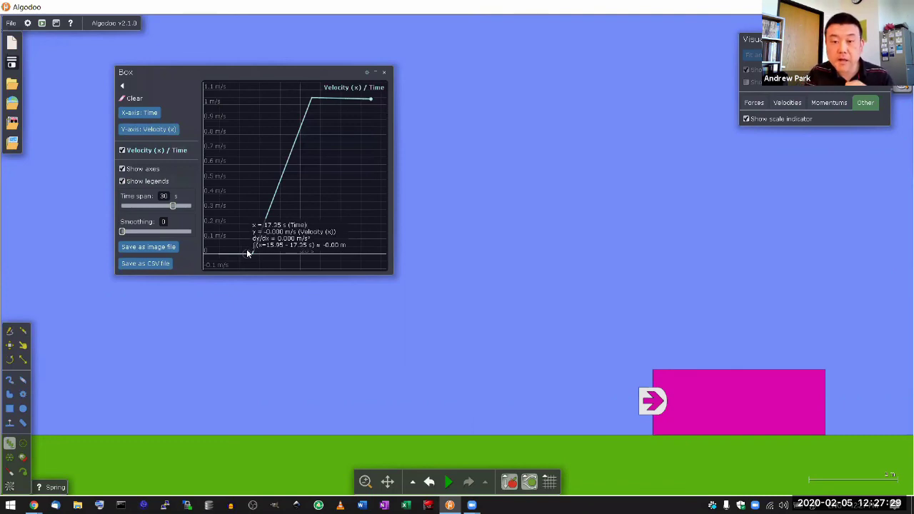
{"action": "mouse_move", "coordinate": [246, 253]}
{"action": "left_mouse_down"}
{"action": "mouse_move", "coordinate": [262, 250]}
{"action": "mouse_move", "coordinate": [277, 175]}
{"action": "mouse_move", "coordinate": [270, 196]}
{"action": "mouse_move", "coordinate": [270, 205]}
{"action": "mouse_move", "coordinate": [302, 121]}
{"action": "mouse_move", "coordinate": [268, 178]}
{"action": "mouse_move", "coordinate": [263, 227]}
{"action": "mouse_move", "coordinate": [304, 126]}
{"action": "mouse_move", "coordinate": [297, 147]}
{"action": "left_mouse_up"}
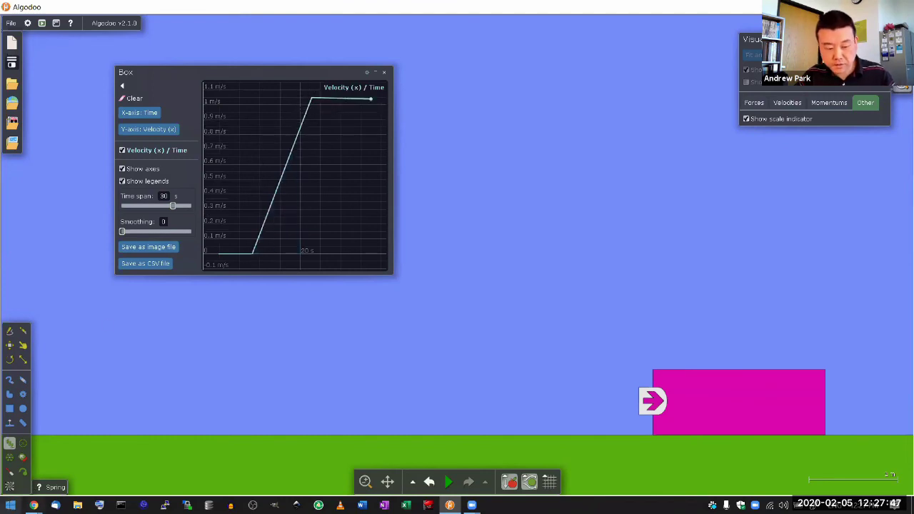
{"action": "mouse_move", "coordinate": [33, 505]}
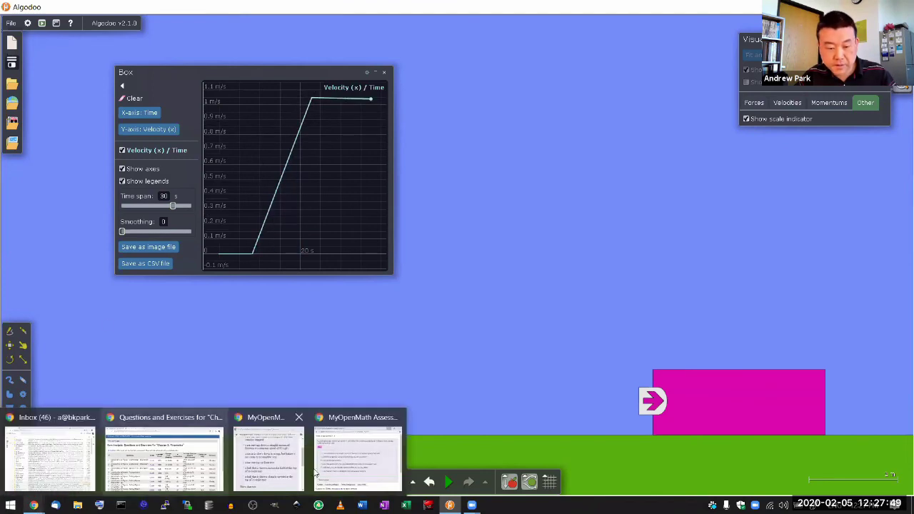
{"action": "mouse_move", "coordinate": [352, 456]}
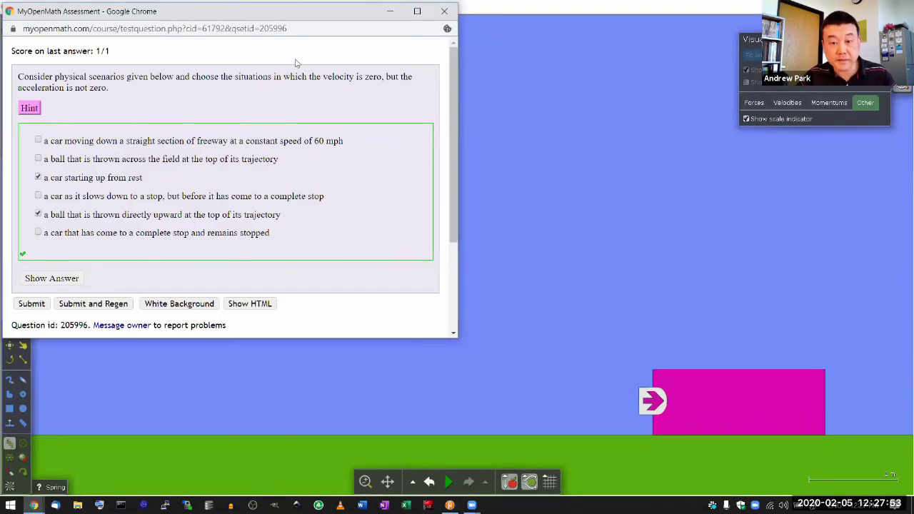
{"action": "left_click", "coordinate": [390, 10]}
{"action": "mouse_move", "coordinate": [262, 244]}
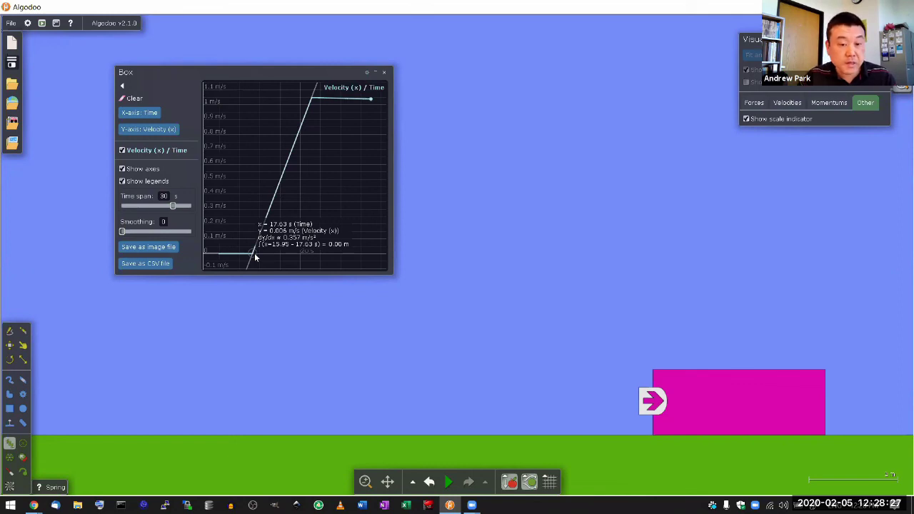
{"action": "mouse_move", "coordinate": [255, 257]}
{"action": "left_mouse_down"}
{"action": "mouse_move", "coordinate": [271, 205]}
{"action": "mouse_move", "coordinate": [250, 257]}
{"action": "left_mouse_up"}
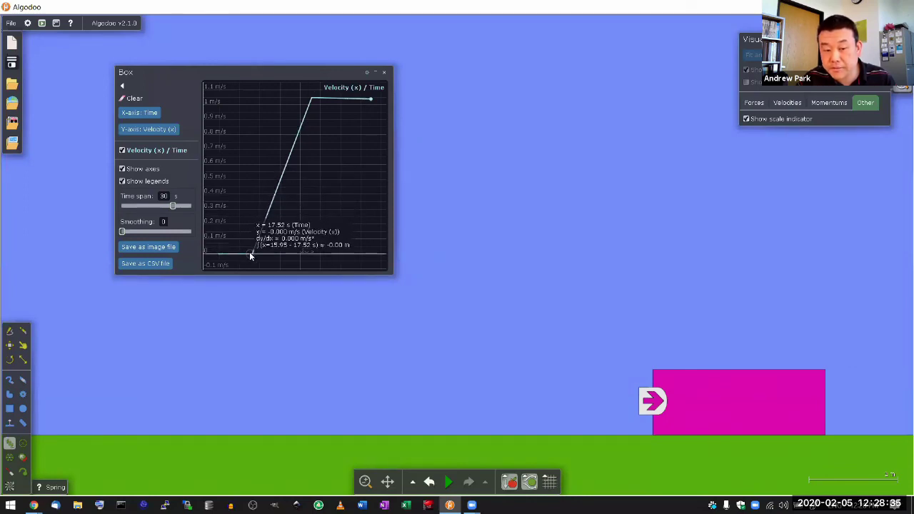